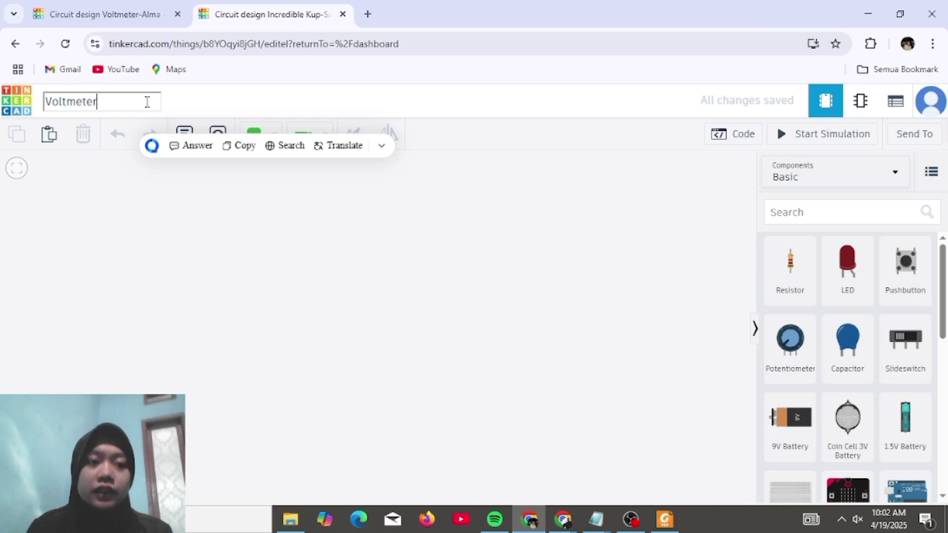
# - Rename the circuit design as Voltmeter followed by the author's name
pyautogui.write('Alma')
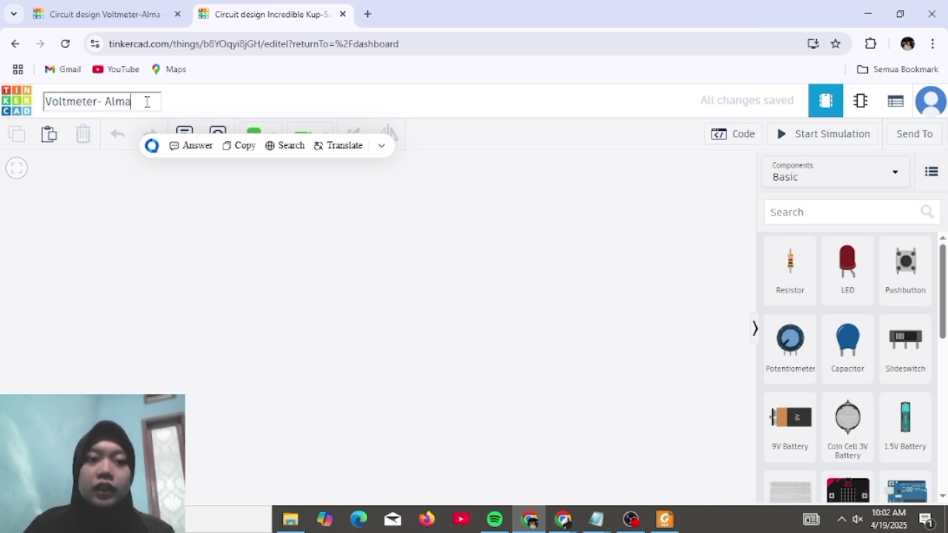
pyautogui.press('Escape')
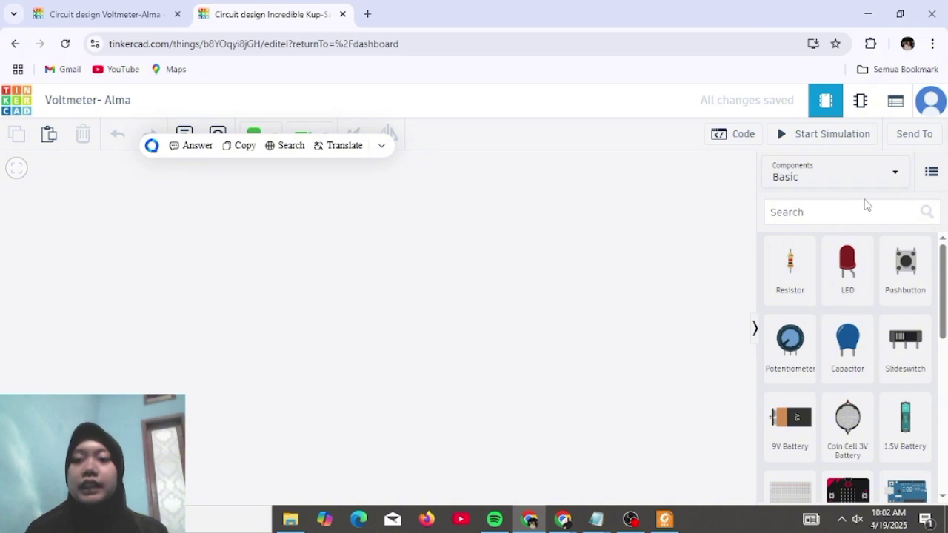
# - Search the components for lcd and place the 2 wire LCD starter circuit on the workplane
pyautogui.click(825, 211)
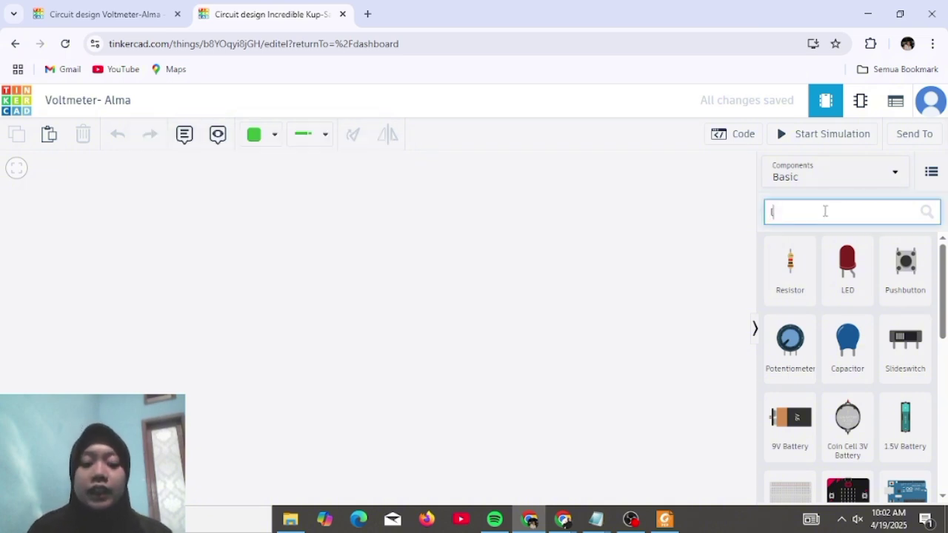
pyautogui.write('a')
pyautogui.press('BackSpace')
pyautogui.write('lcd')
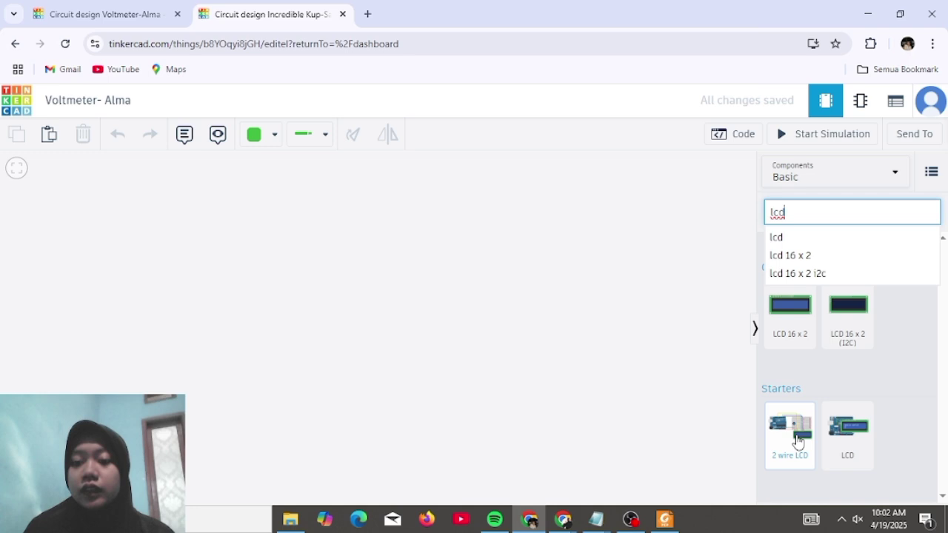
pyautogui.moveTo(797, 442); pyautogui.dragTo(408, 337)
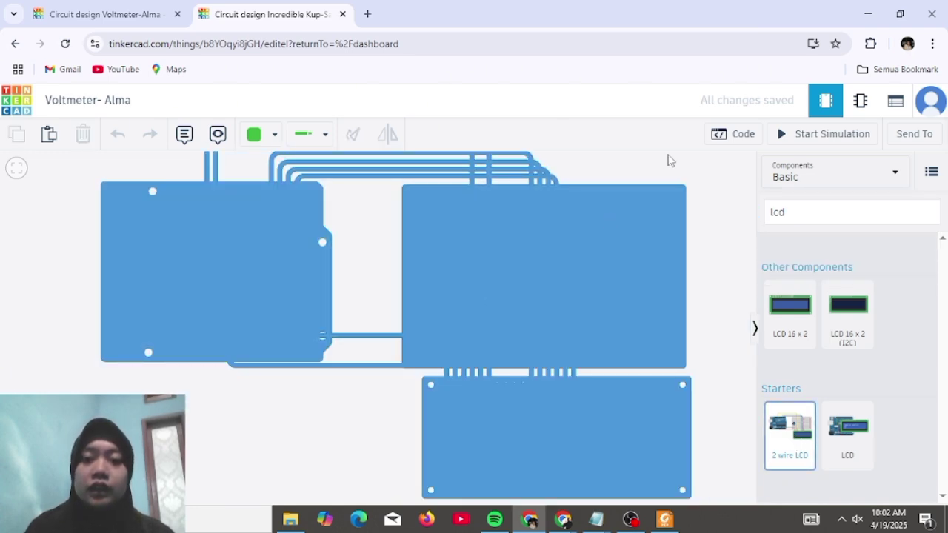
# - Search the components for breadboard and place a Breadboard Mini below the Arduino
pyautogui.click(814, 212)
pyautogui.press('BackSpace')
pyautogui.press('BackSpace')
pyautogui.press('BackSpace')
pyautogui.write('b')
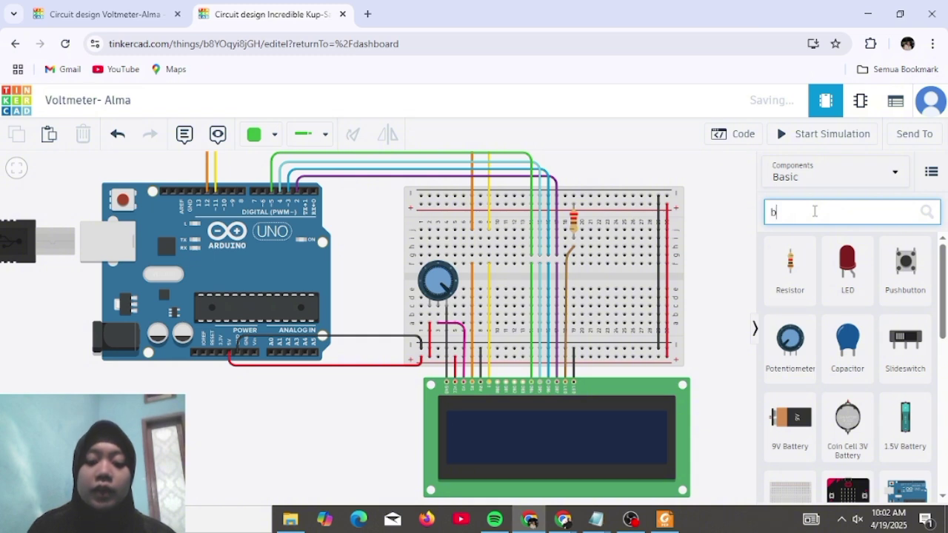
pyautogui.write('read')
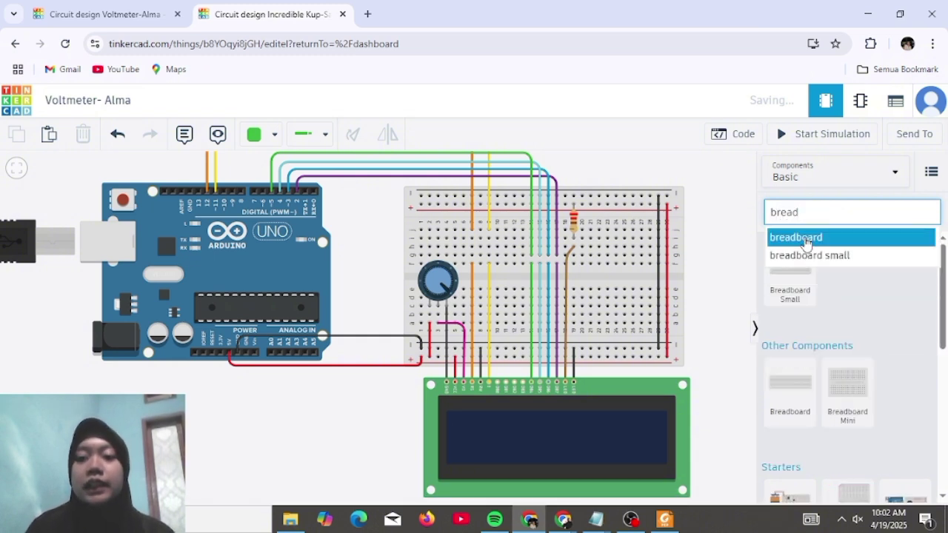
pyautogui.click(805, 238)
pyautogui.moveTo(842, 381); pyautogui.dragTo(302, 459)
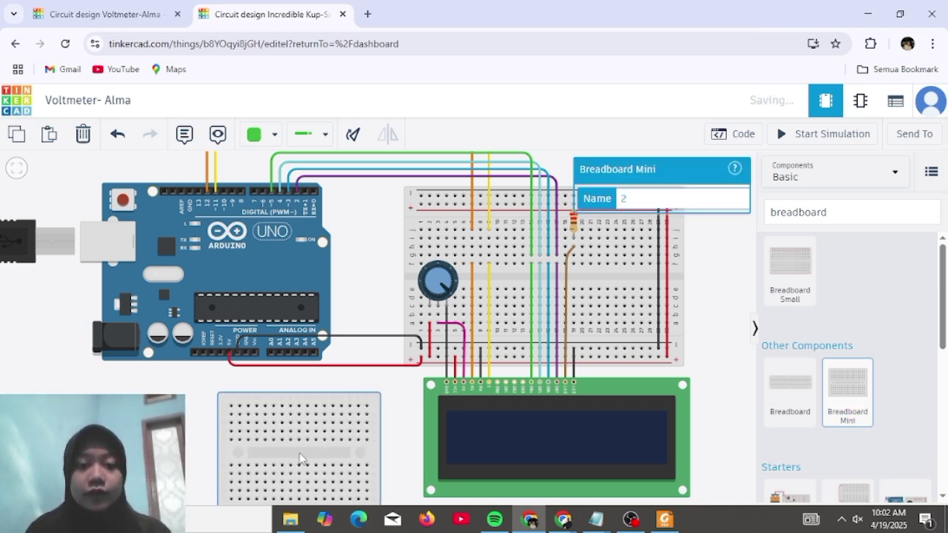
# - Find the 9V battery among the components, place one beside the mini breadboard and rotate it
pyautogui.click(855, 222)
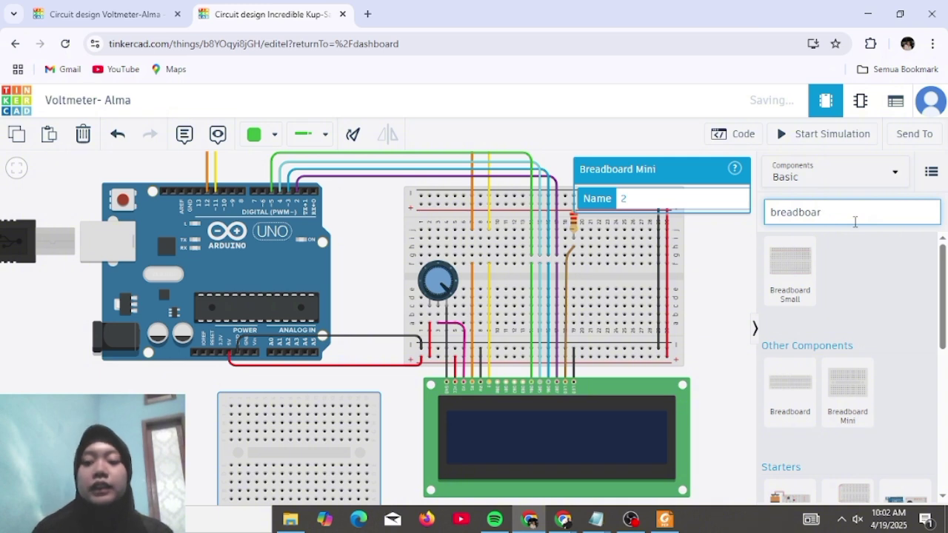
pyautogui.press('BackSpace')
pyautogui.press('BackSpace')
pyautogui.press('BackSpace')
pyautogui.press('BackSpace')
pyautogui.press('BackSpace')
pyautogui.press('BackSpace')
pyautogui.press('BackSpace')
pyautogui.press('BackSpace')
pyautogui.press('BackSpace')
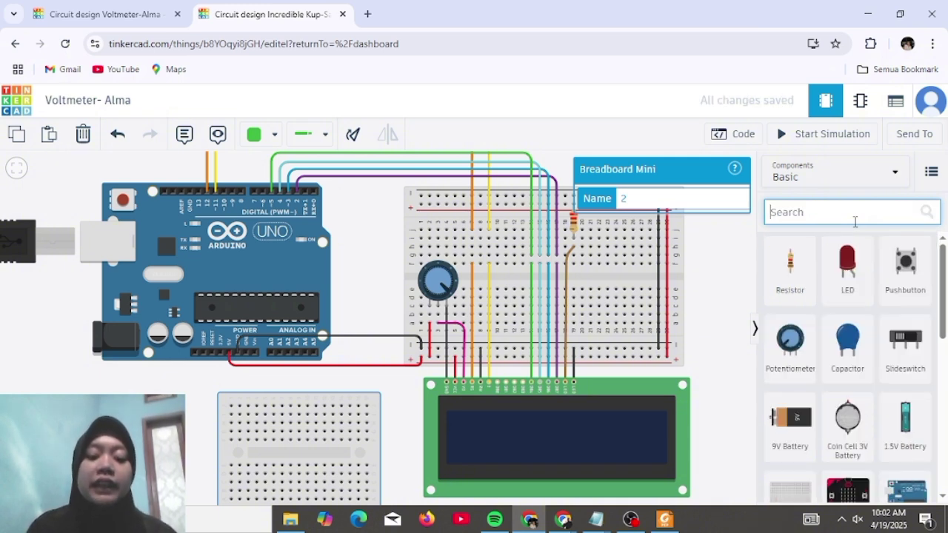
pyautogui.write('bat')
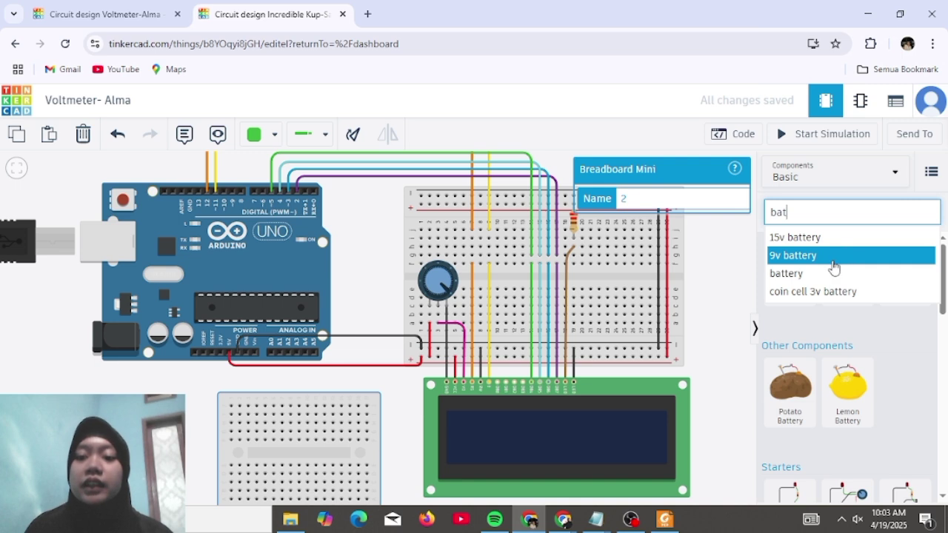
pyautogui.click(834, 255)
pyautogui.moveTo(790, 261); pyautogui.dragTo(211, 452)
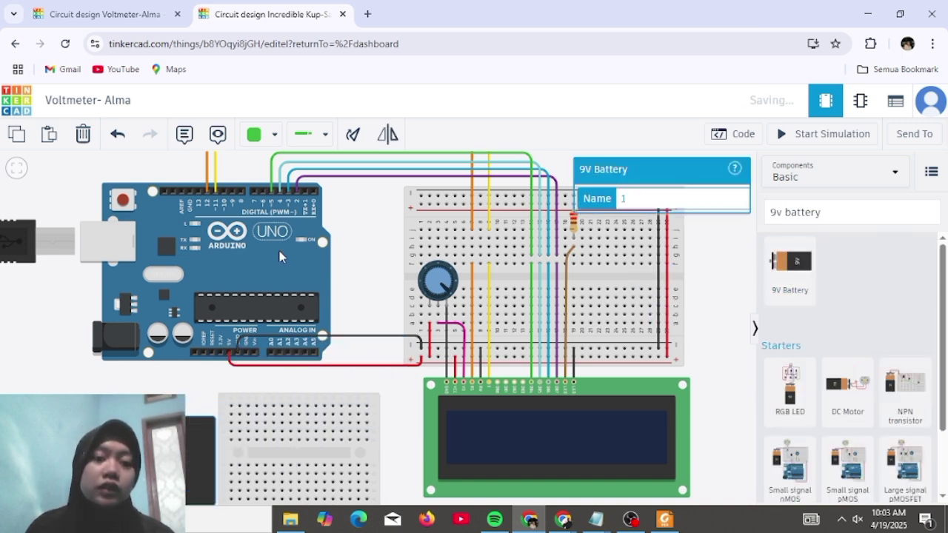
pyautogui.click(356, 146)
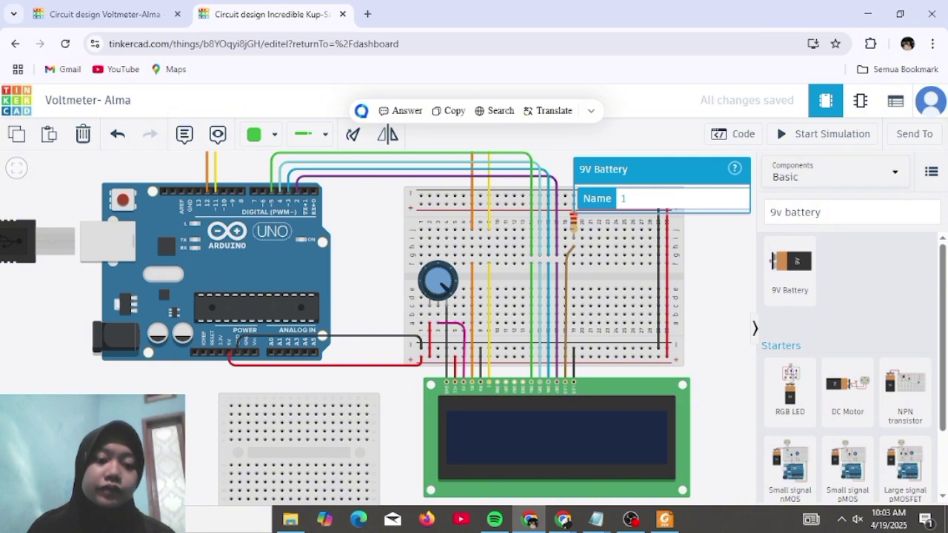
# - Search for the resistor component and place two resistors side by side on the upper half of the mini breadboard
pyautogui.click(841, 213)
pyautogui.hotkey('ctrl', 'a')
pyautogui.press('BackSpace')
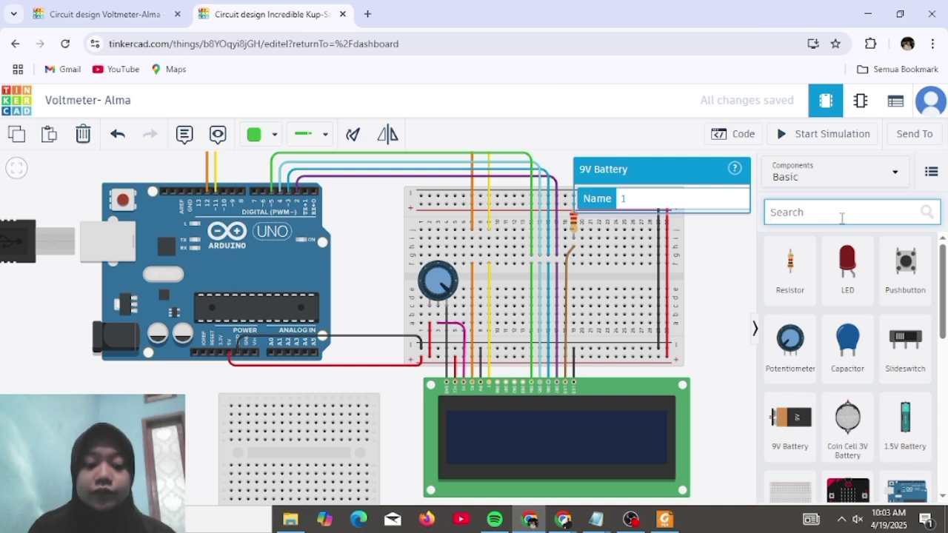
pyautogui.write('resisto')
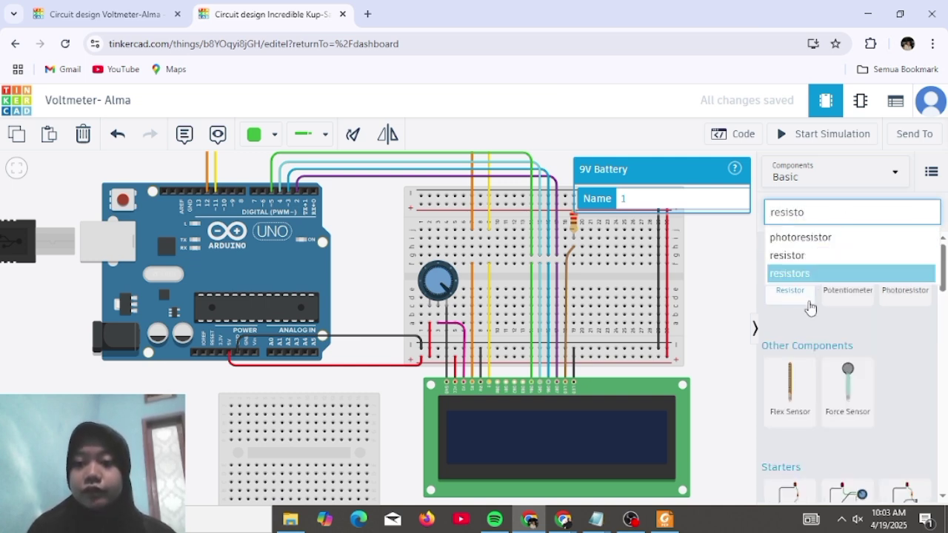
pyautogui.moveTo(800, 303); pyautogui.dragTo(319, 439)
pyautogui.moveTo(806, 262); pyautogui.dragTo(483, 354)
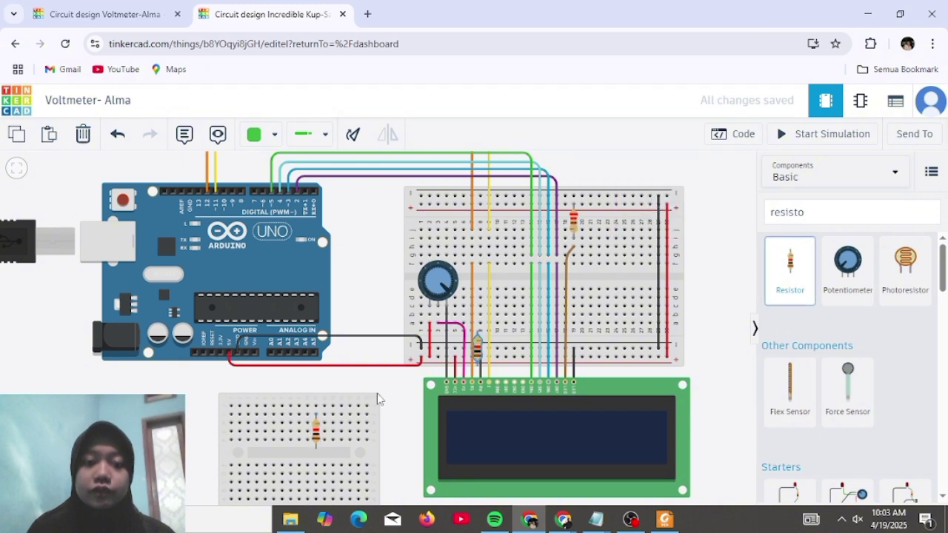
pyautogui.moveTo(377, 399); pyautogui.dragTo(282, 433)
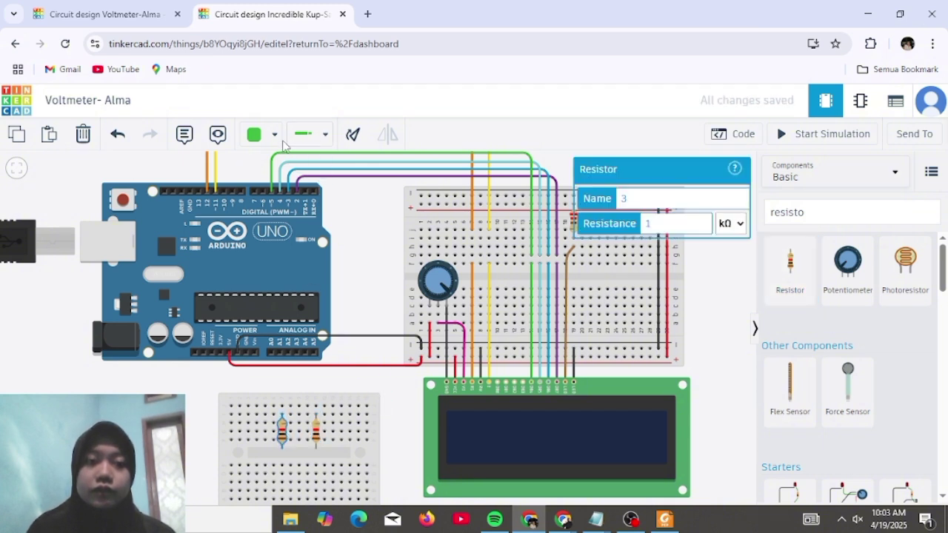
# - Rotate both resistors on the mini breadboard to horizontal and shift the second one a row higher
pyautogui.click(353, 135)
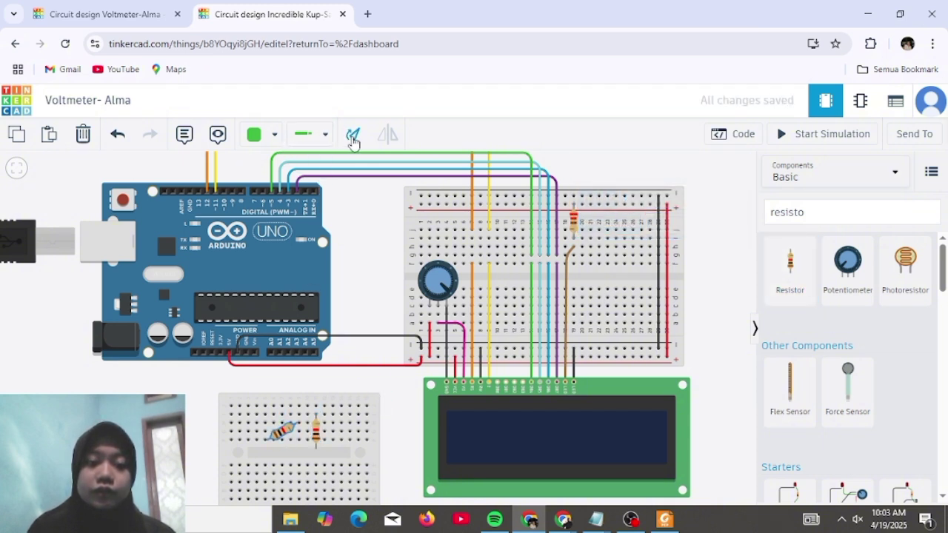
pyautogui.click(352, 135)
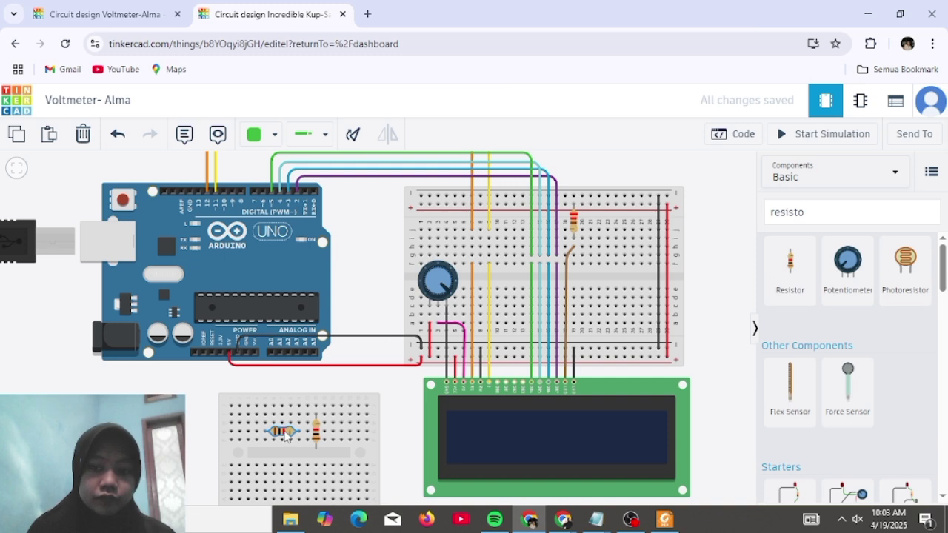
pyautogui.moveTo(285, 437); pyautogui.dragTo(283, 435)
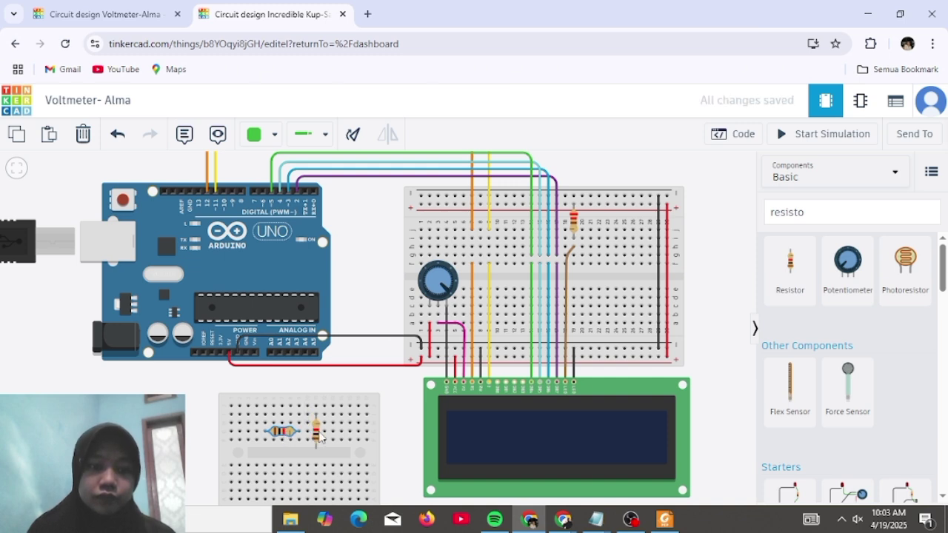
pyautogui.click(317, 437)
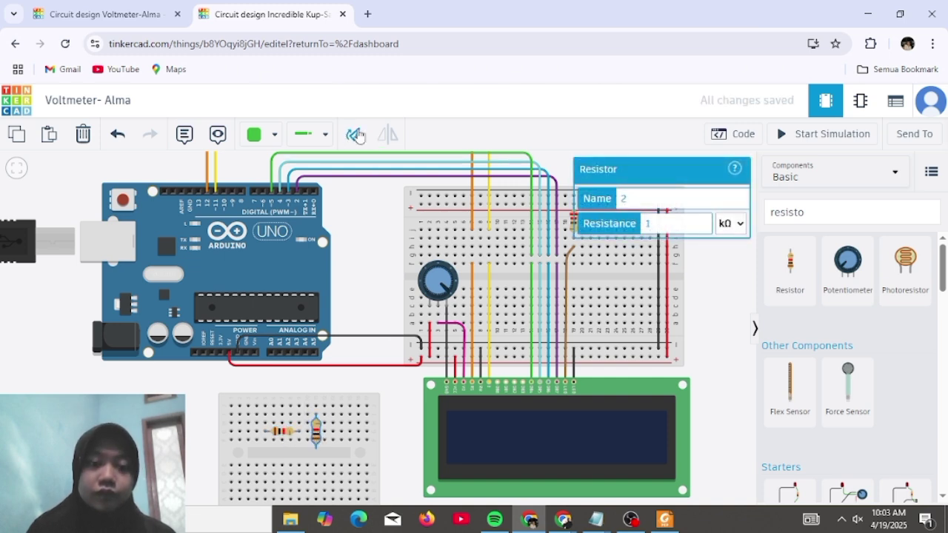
pyautogui.click(354, 134)
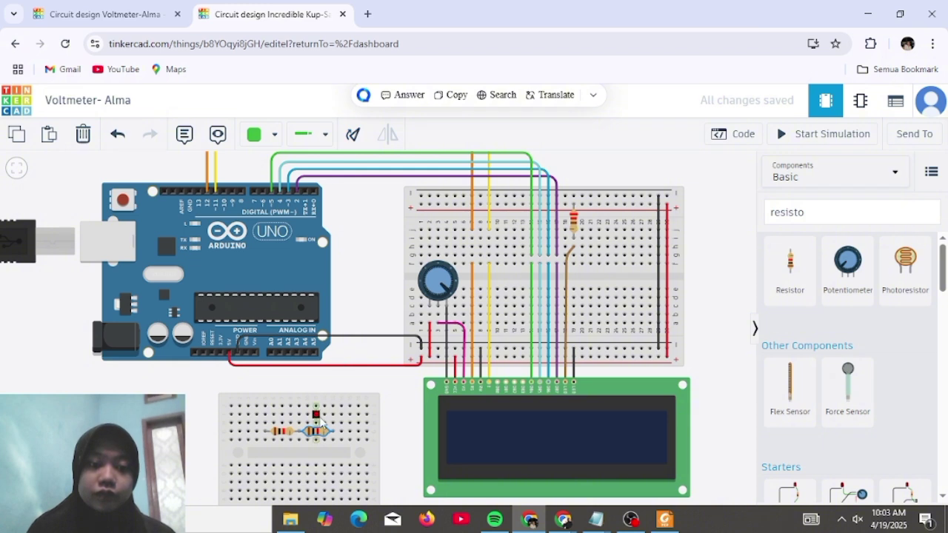
pyautogui.moveTo(321, 437); pyautogui.dragTo(319, 425)
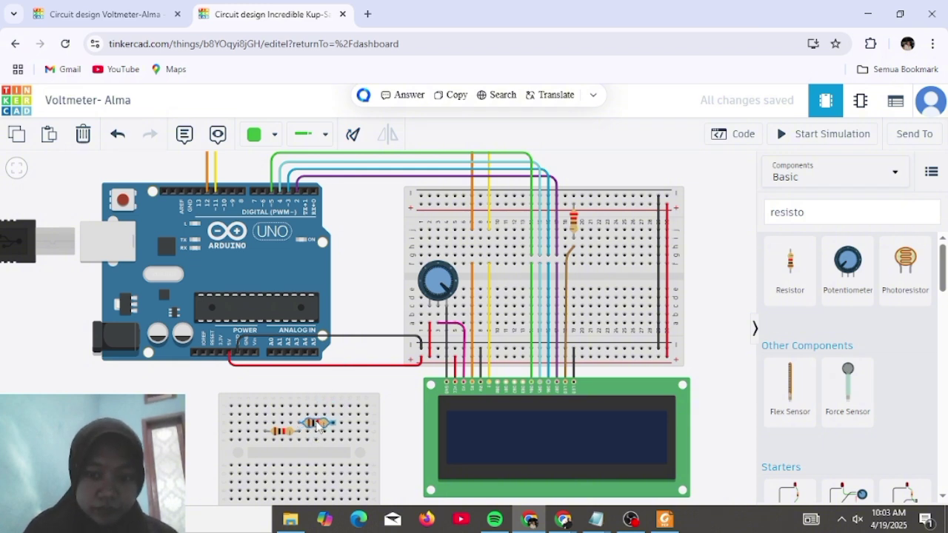
pyautogui.click(377, 380)
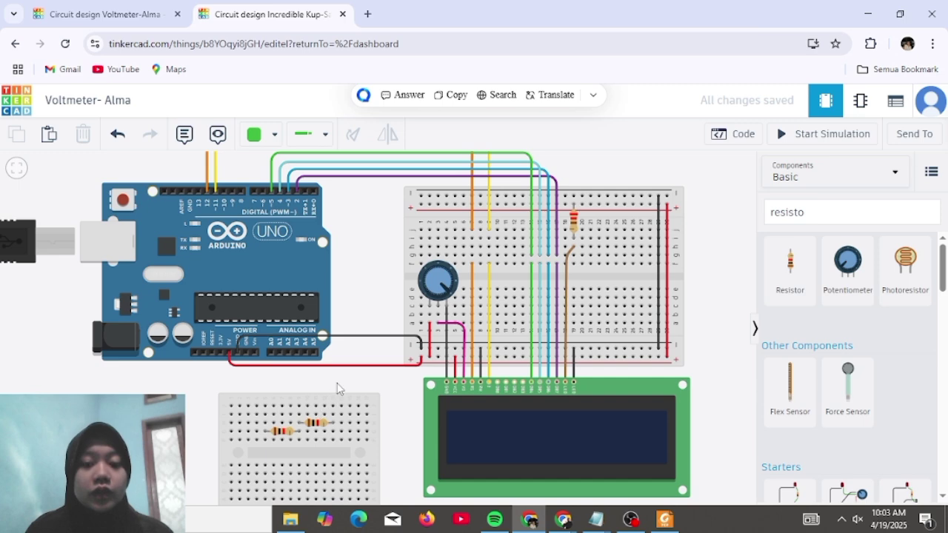
# - Set the resistance of the lower resistor on the mini breadboard to 100 kΩ and check the other resistor's value
pyautogui.moveTo(338, 372); pyautogui.dragTo(349, 323)
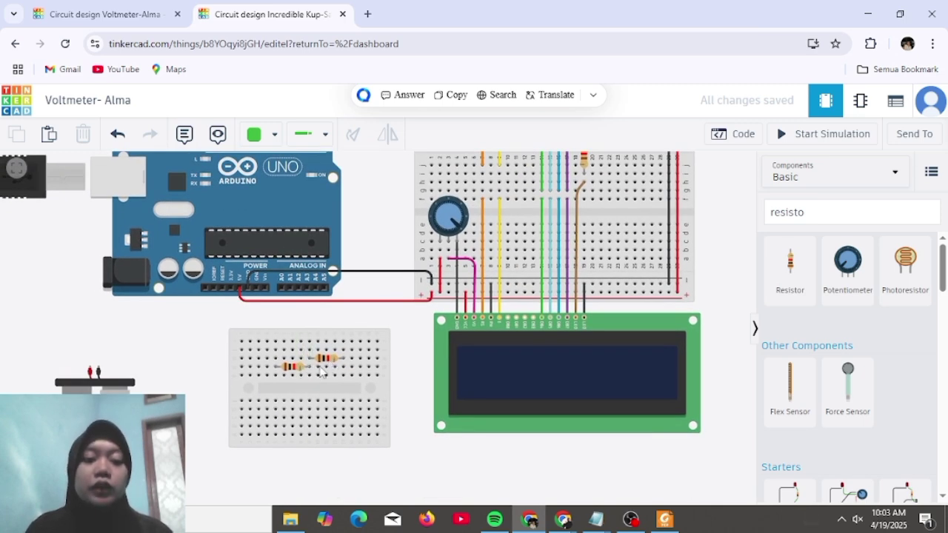
pyautogui.click(290, 372)
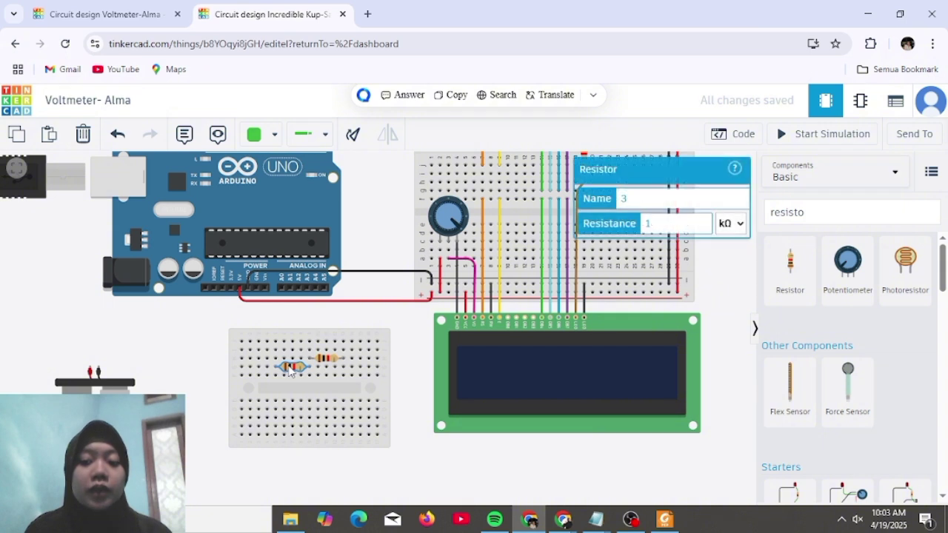
pyautogui.write('00')
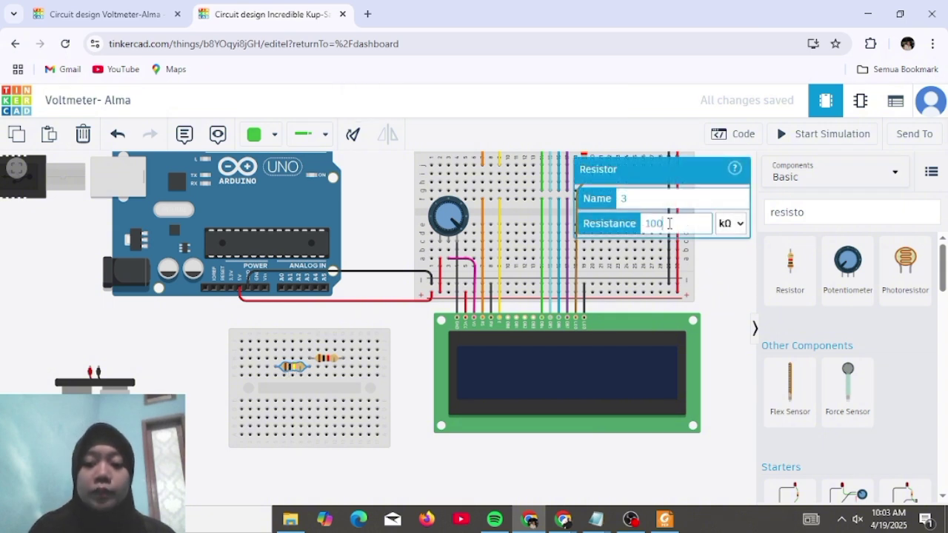
pyautogui.click(331, 362)
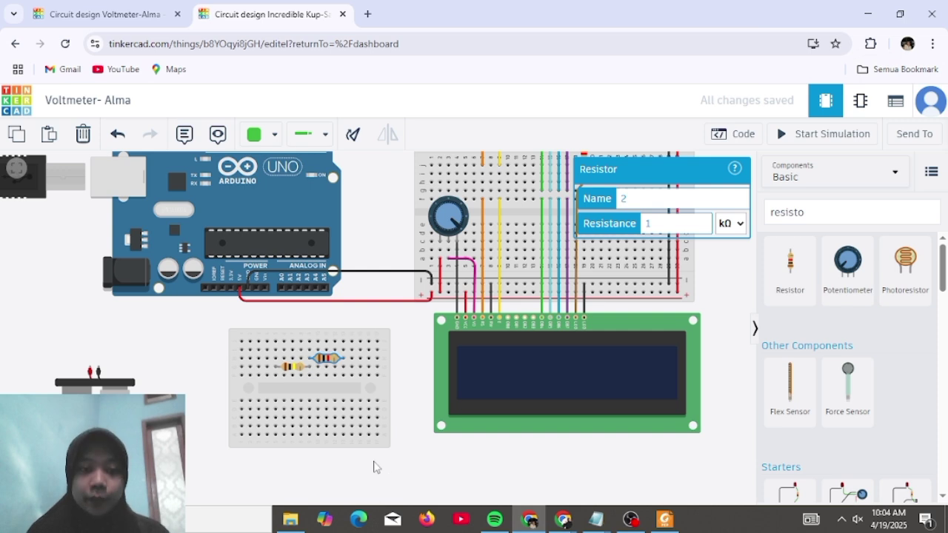
pyautogui.click(343, 491)
# - Add a note reading "R1= 100kOhm R2= 1kOhm" and position it just below the mini breadboard
pyautogui.click(184, 135)
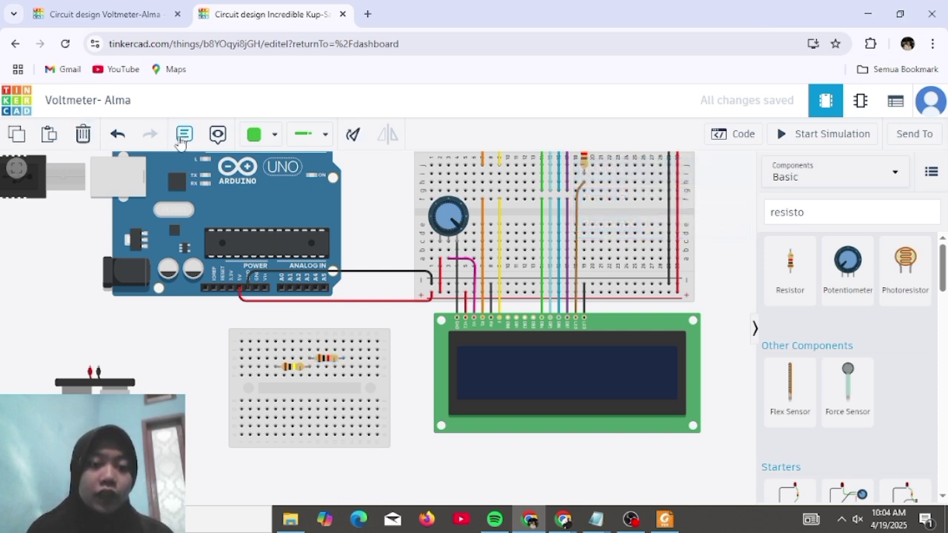
pyautogui.click(302, 477)
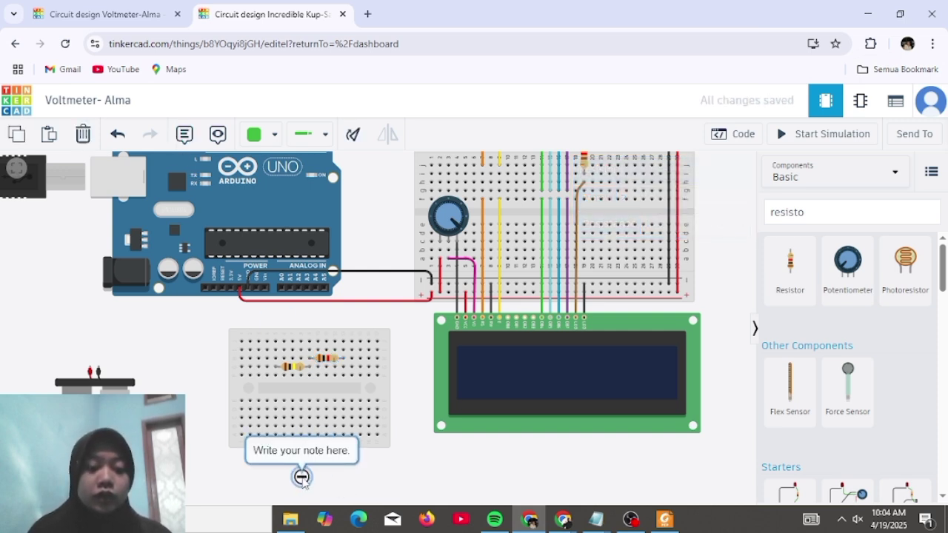
pyautogui.click(286, 449)
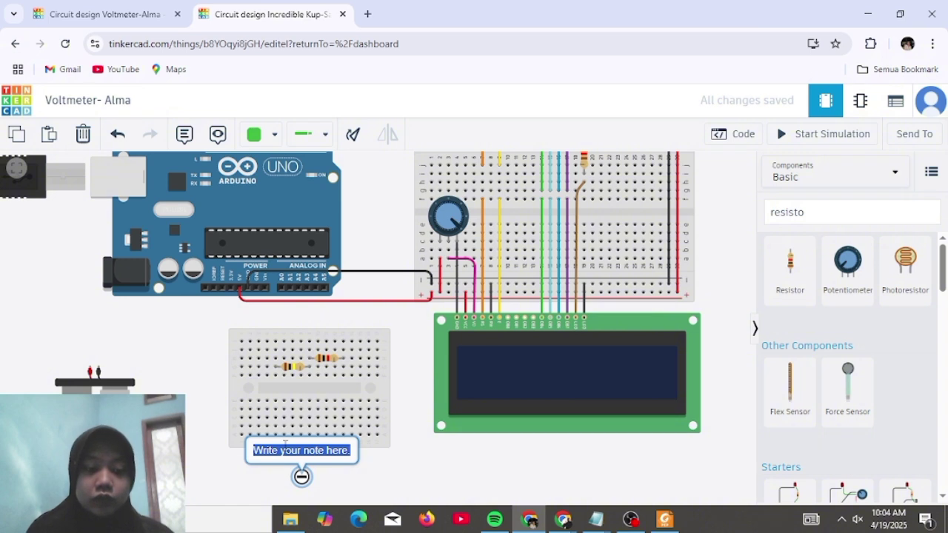
pyautogui.write('R1= 100kOhm R2')
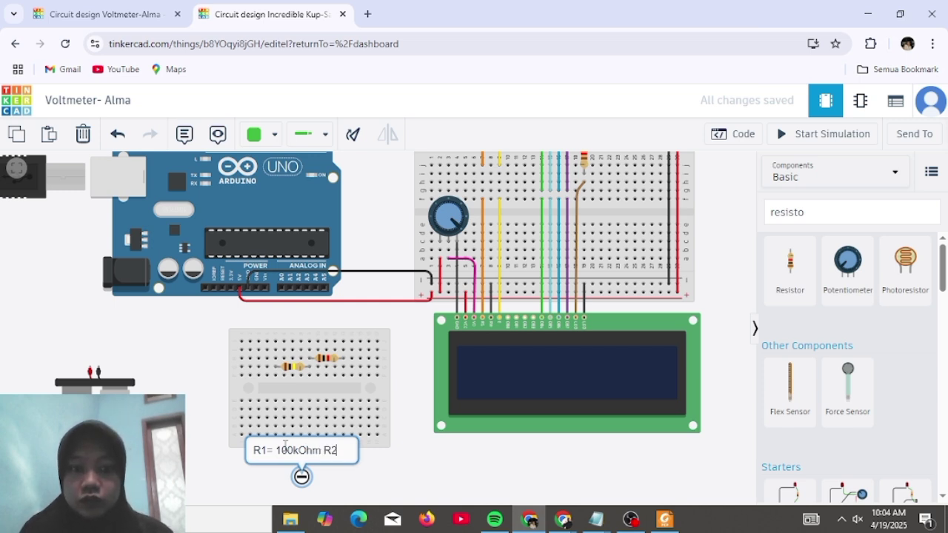
pyautogui.write('=')
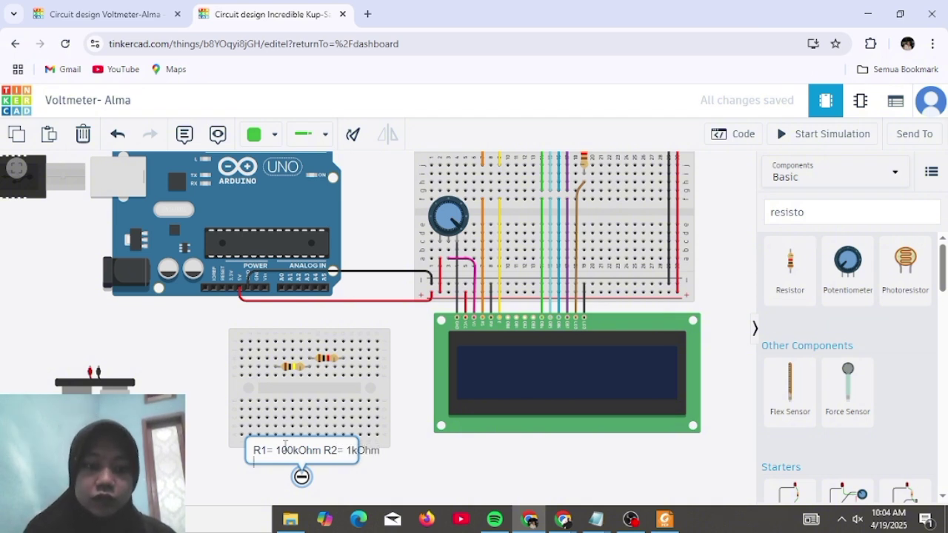
pyautogui.write(' 1kOhm')
pyautogui.click(385, 482)
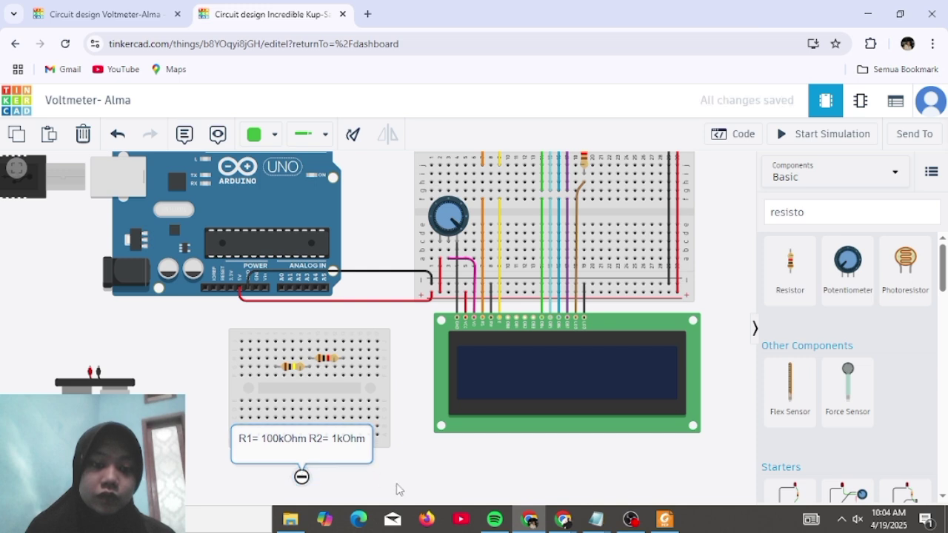
pyautogui.moveTo(301, 478); pyautogui.dragTo(303, 501)
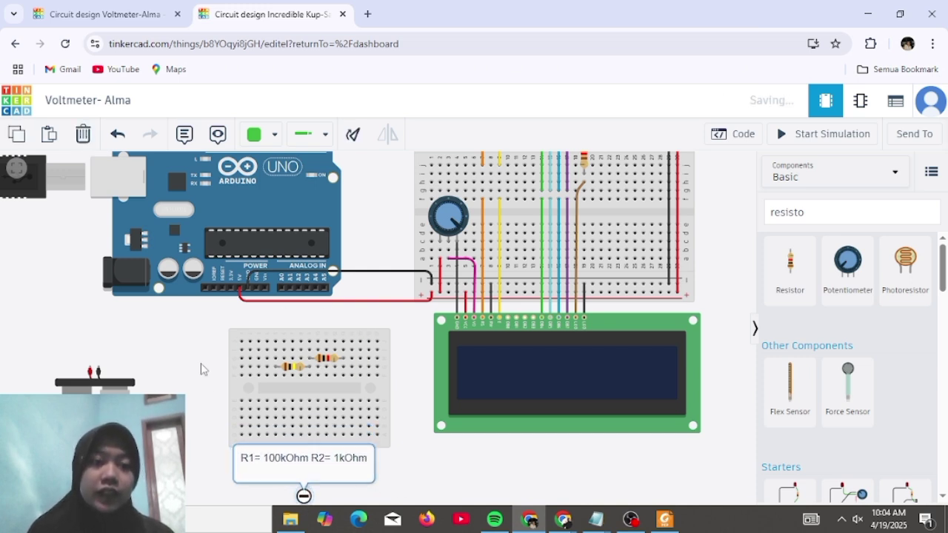
# - Add another note and place it beside the 9V battery
pyautogui.click(184, 133)
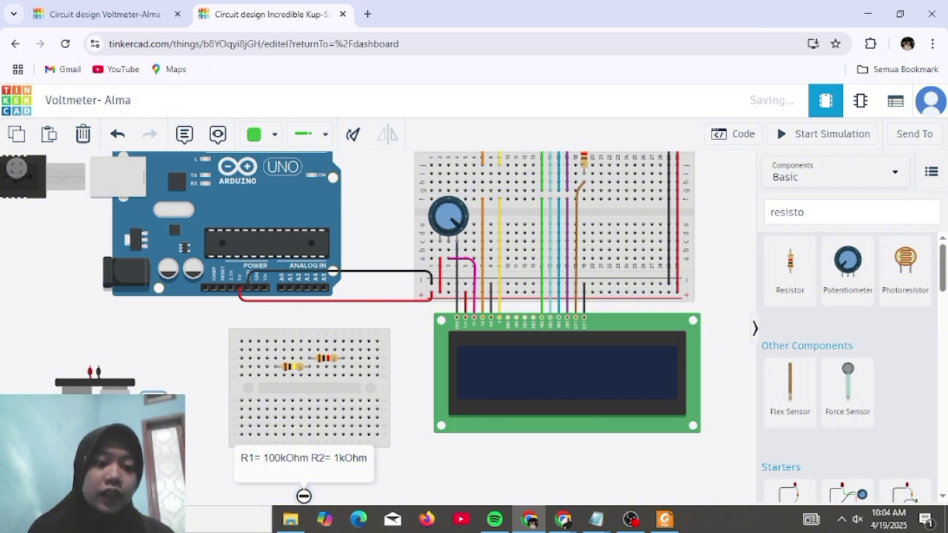
pyautogui.click(159, 437)
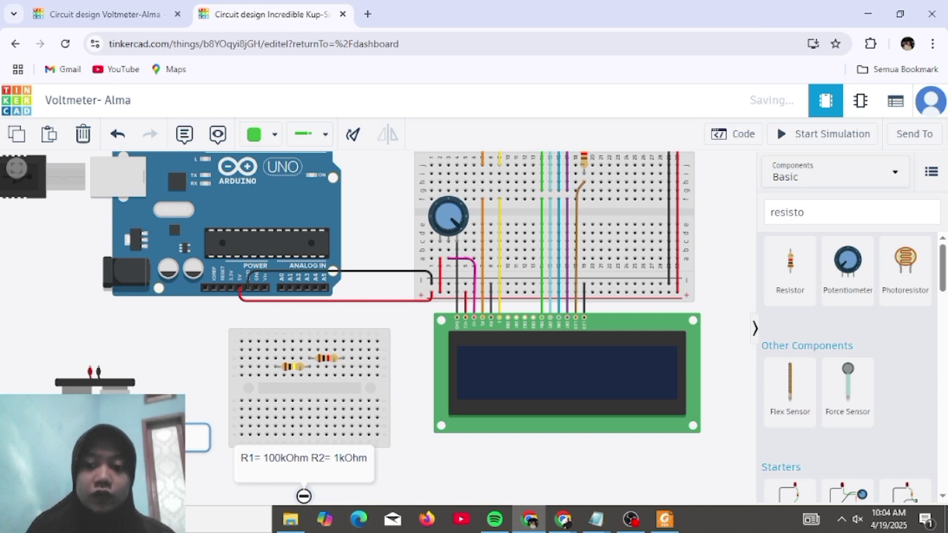
pyautogui.click(172, 376)
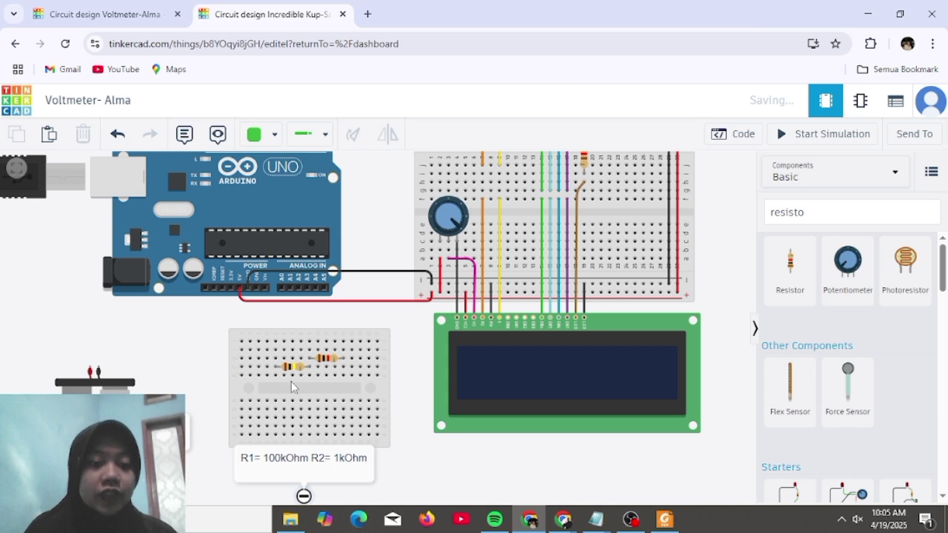
# - Run a red wire from the battery's positive terminal to the mini breadboard's top row, in the column of the 100 kΩ resistor's outer lead
pyautogui.click(260, 134)
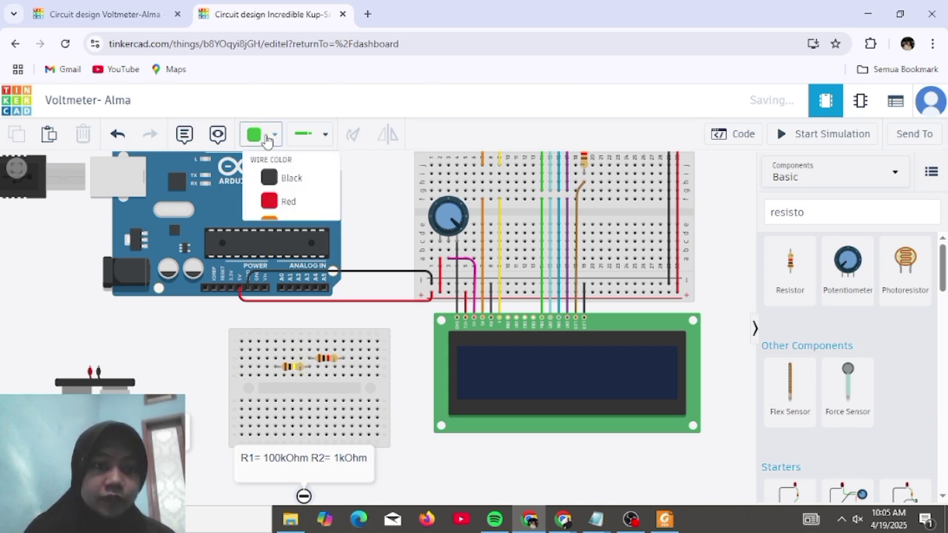
pyautogui.click(291, 209)
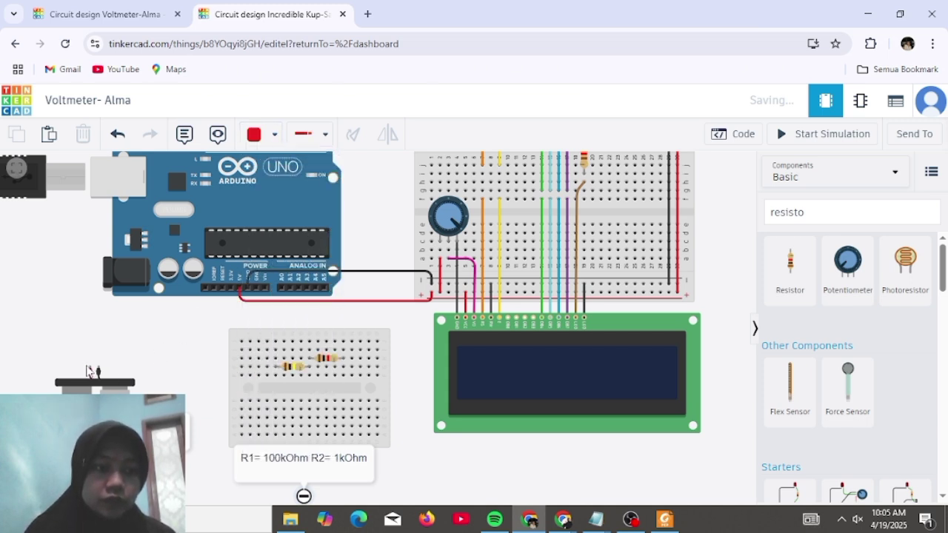
pyautogui.click(90, 372)
pyautogui.click(90, 341)
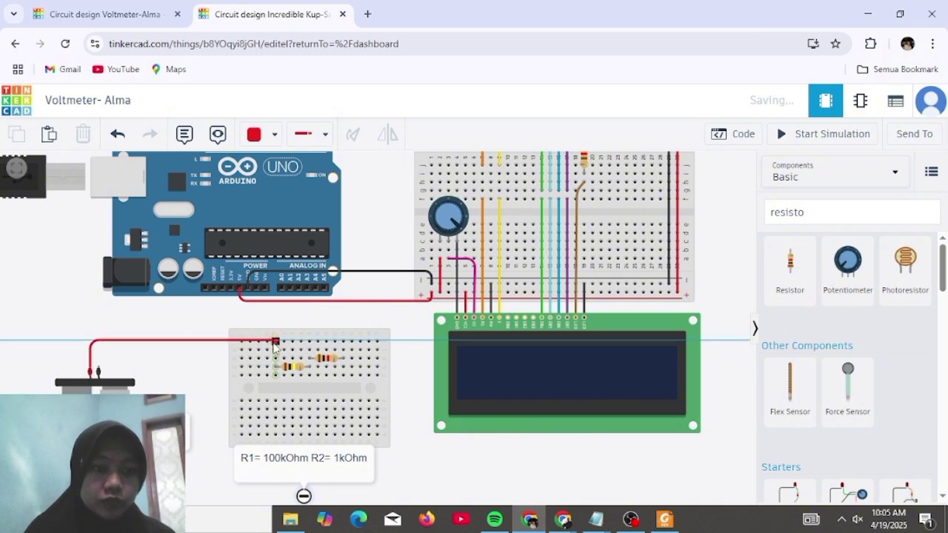
pyautogui.click(274, 342)
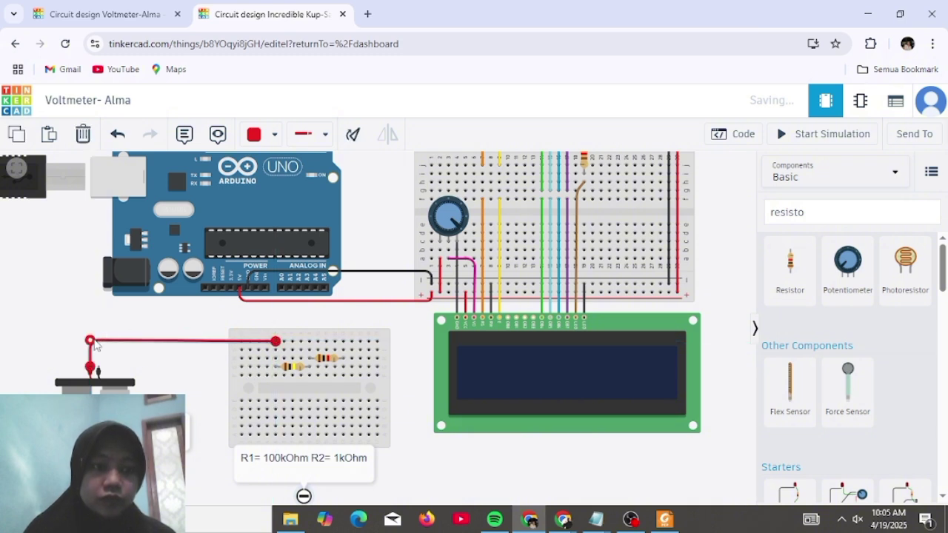
pyautogui.click(182, 333)
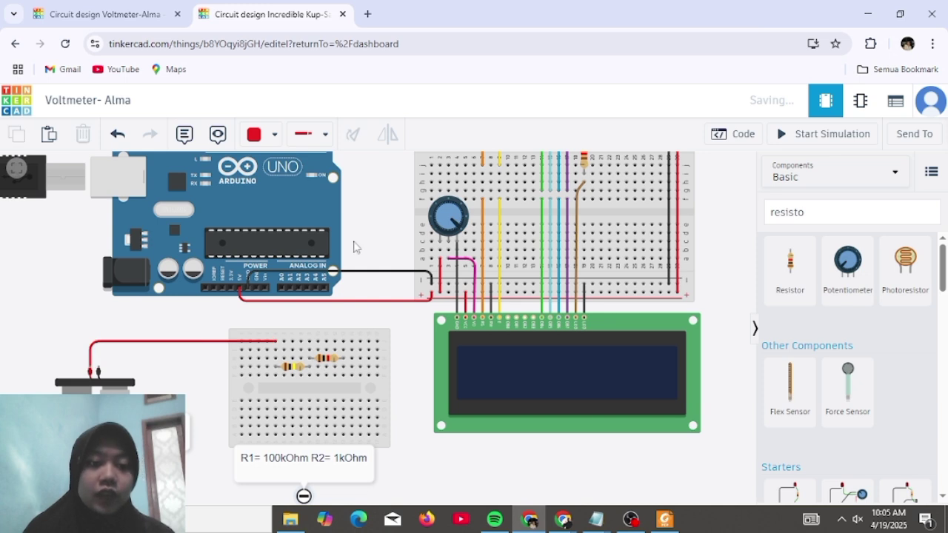
# - Run a black wire from the battery's negative terminal, bending around below the resistors, to the column of the 1 kΩ resistor's outer lead
pyautogui.click(259, 135)
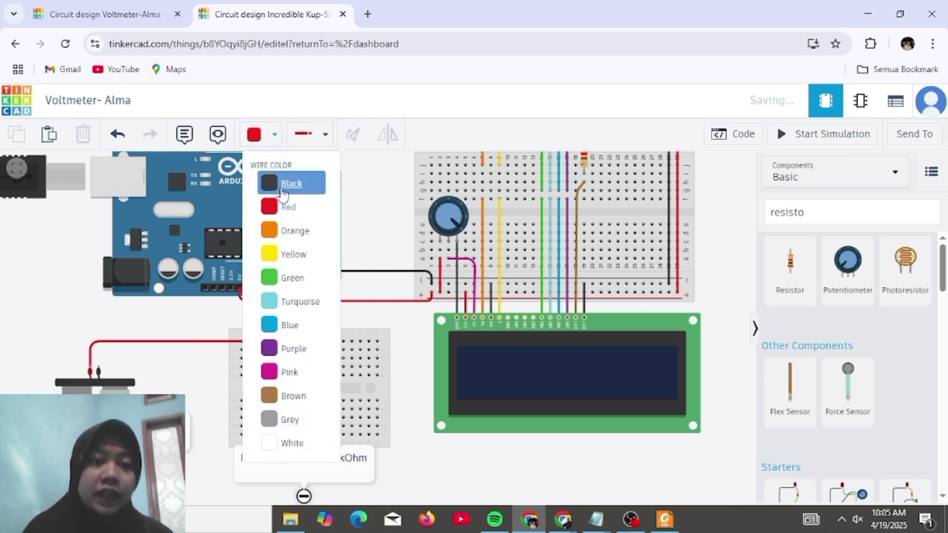
pyautogui.click(282, 185)
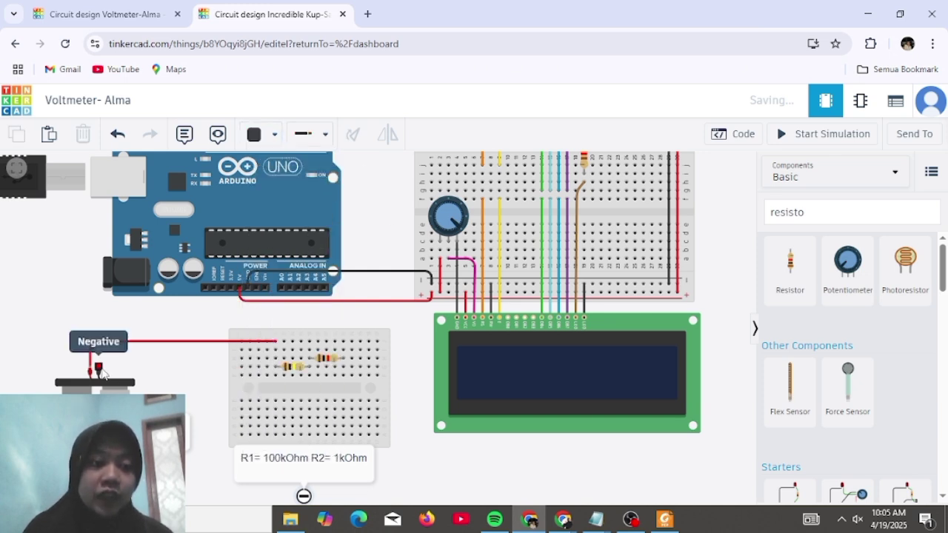
pyautogui.click(100, 369)
pyautogui.click(99, 364)
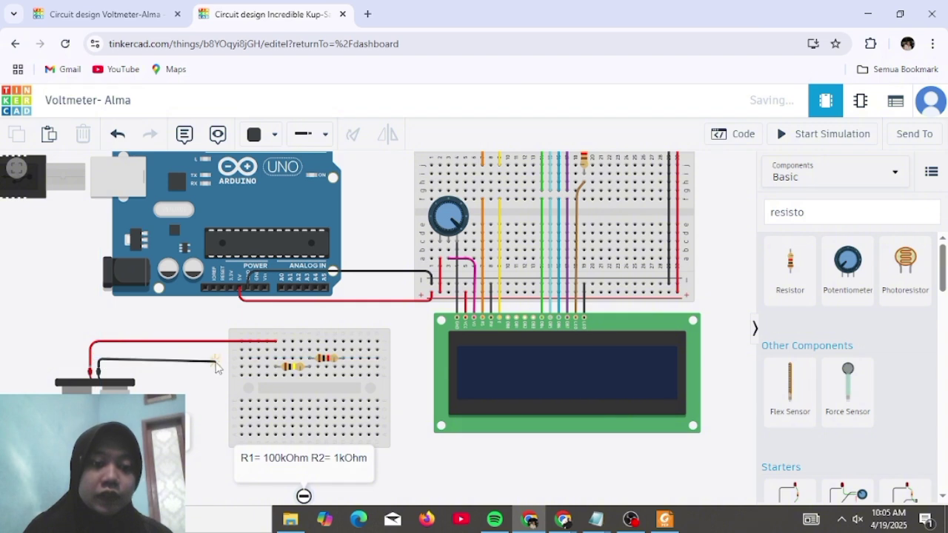
pyautogui.click(217, 364)
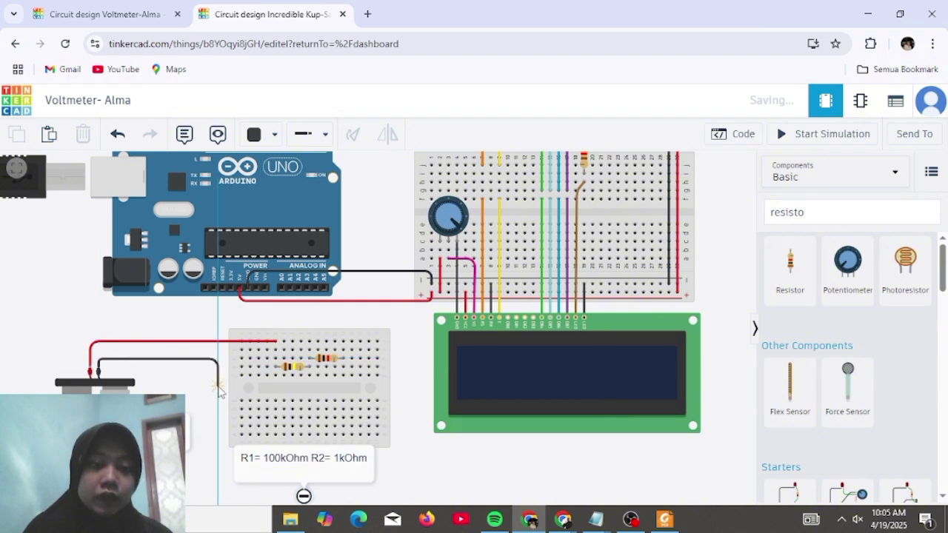
pyautogui.click(218, 386)
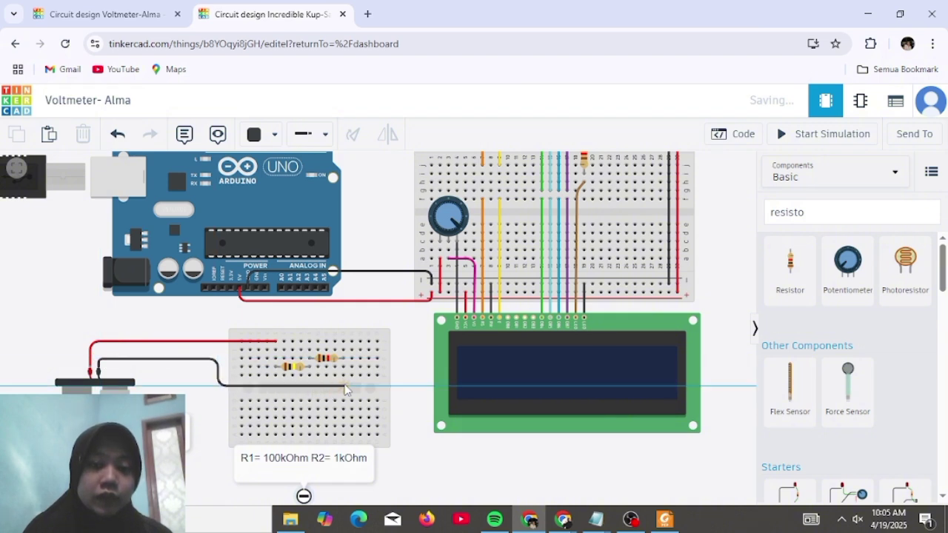
pyautogui.click(346, 387)
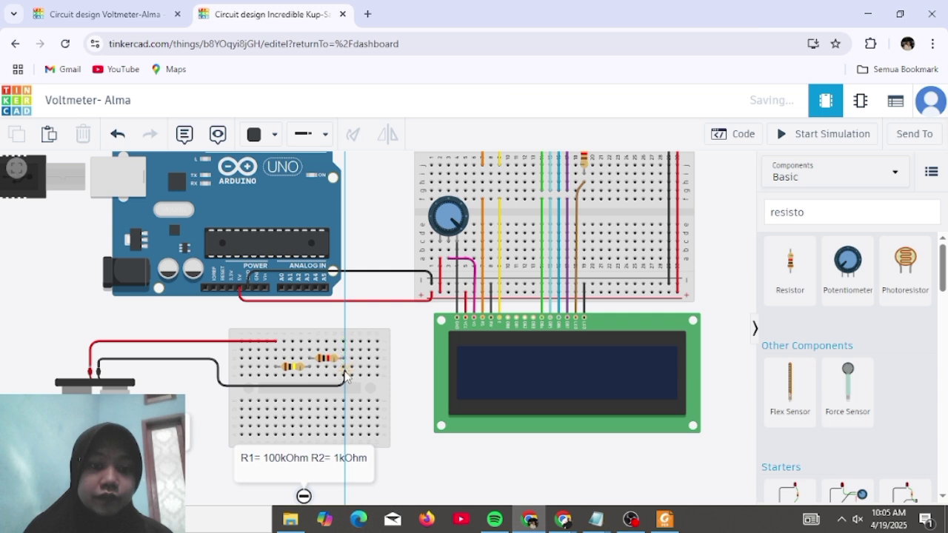
pyautogui.click(344, 370)
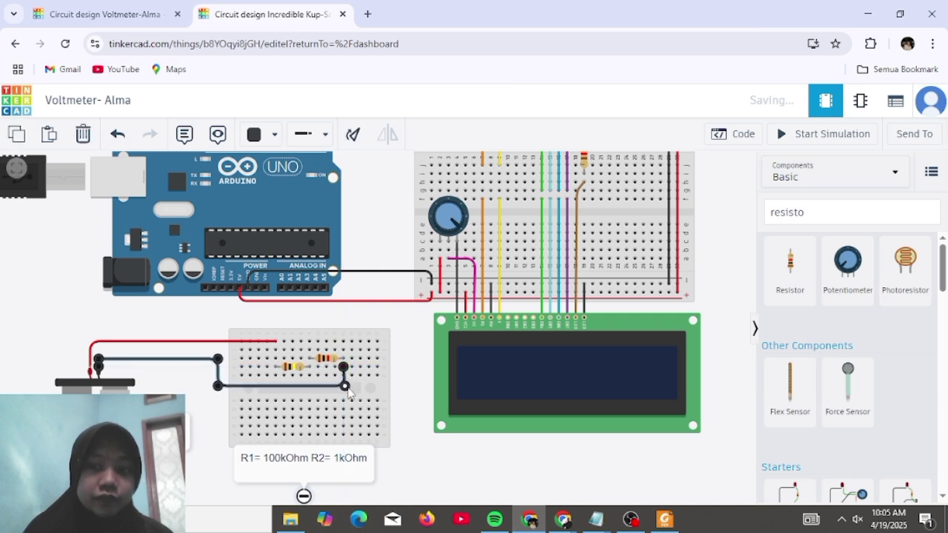
pyautogui.moveTo(347, 389); pyautogui.dragTo(344, 388)
pyautogui.click(419, 381)
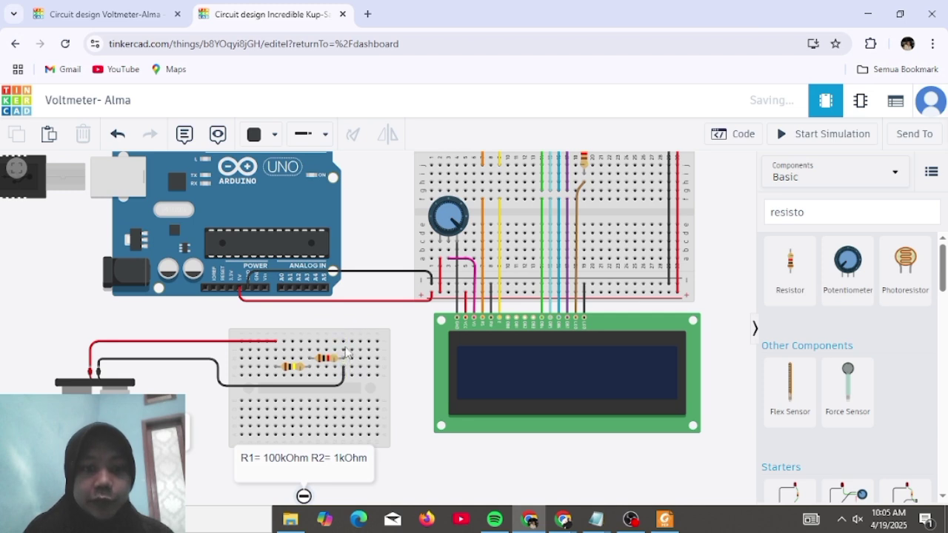
# - Connect the 1 kΩ resistor's outer column on the mini breadboard to the Arduino's GND pin with a black wire
pyautogui.click(343, 343)
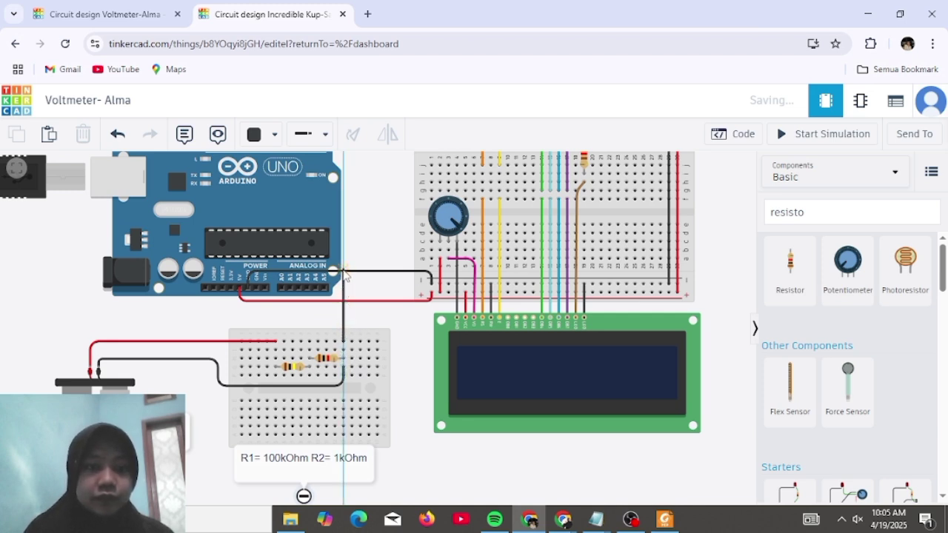
pyautogui.click(343, 270)
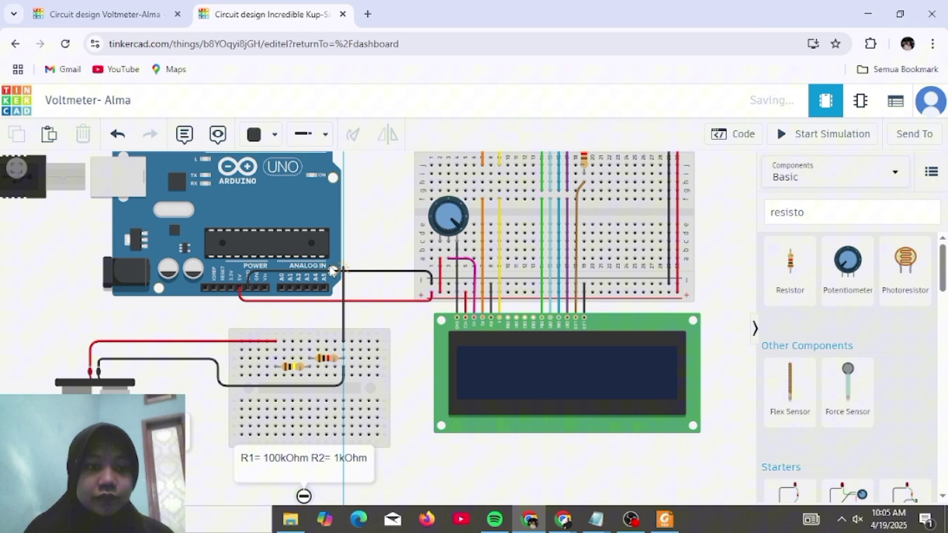
pyautogui.click(249, 289)
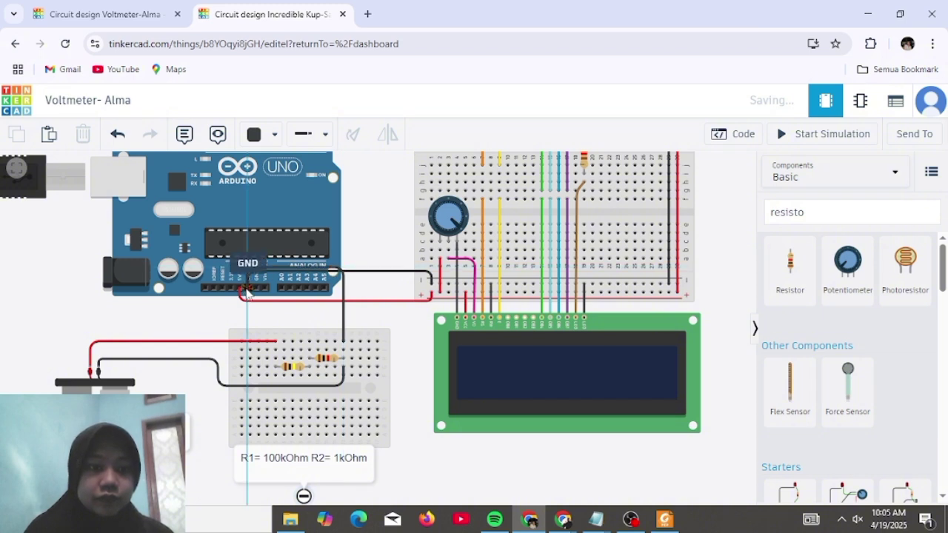
pyautogui.click(277, 328)
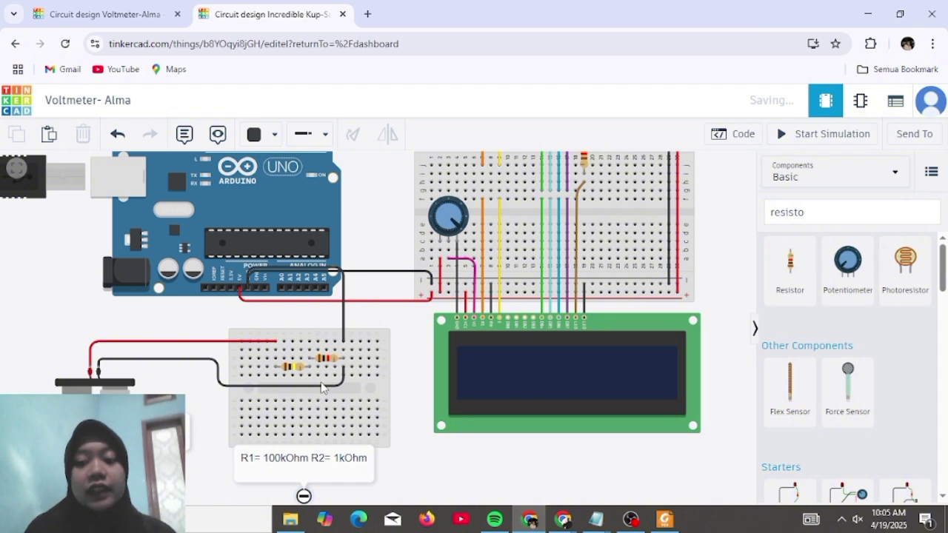
# - Connect the column where the two resistors meet to Arduino pin A0 with a green wire
pyautogui.click(272, 136)
pyautogui.click(293, 277)
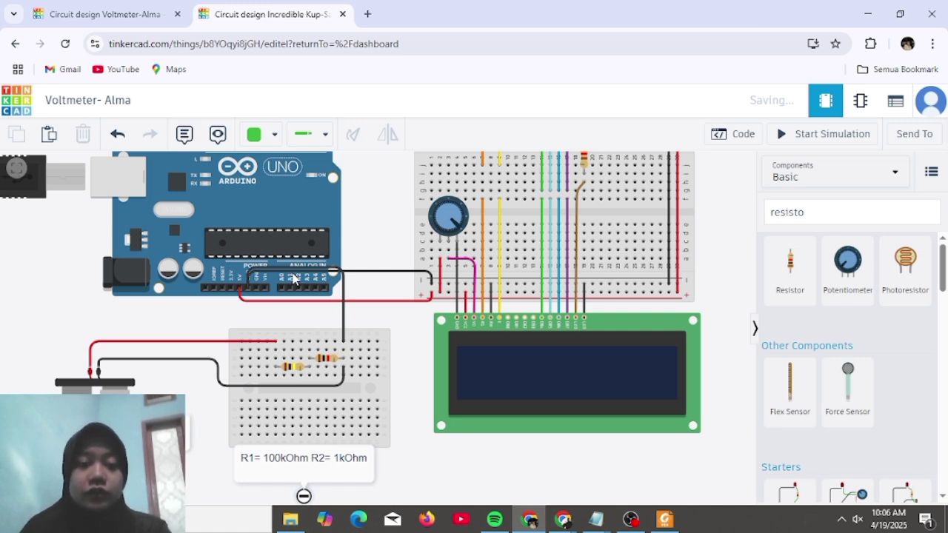
pyautogui.click(309, 343)
pyautogui.click(309, 317)
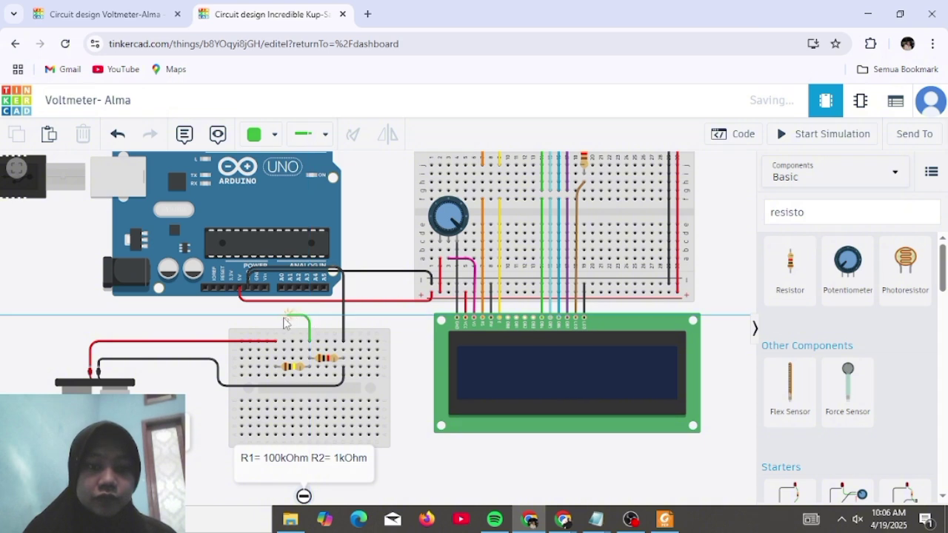
pyautogui.click(280, 316)
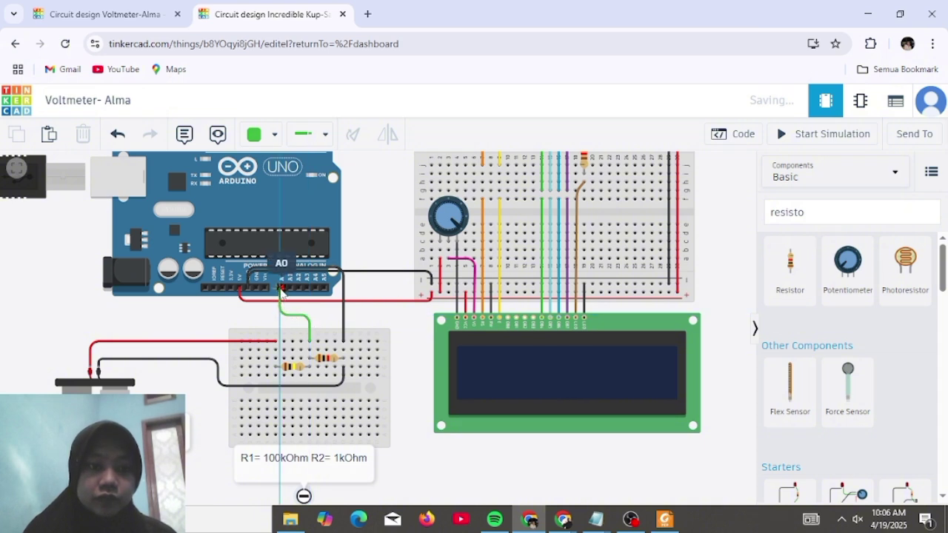
pyautogui.click(281, 288)
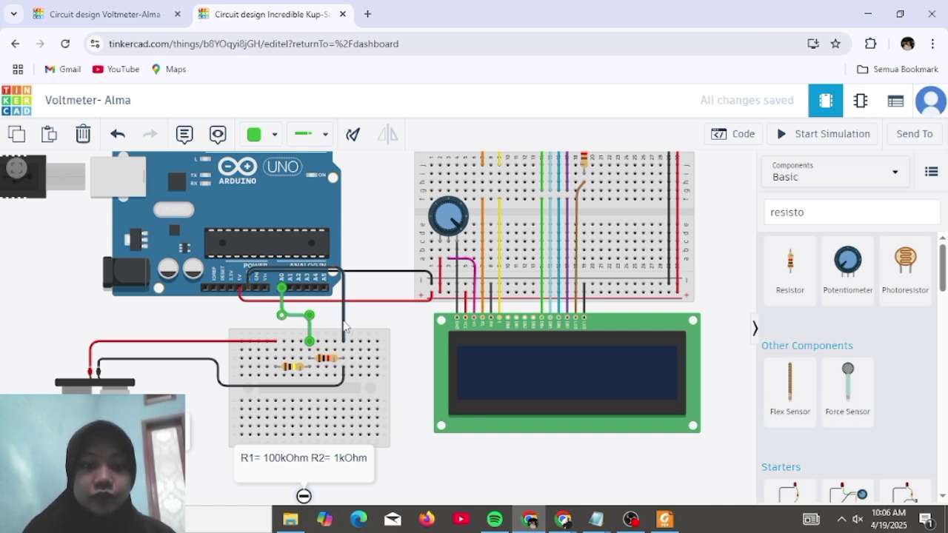
pyautogui.click(404, 330)
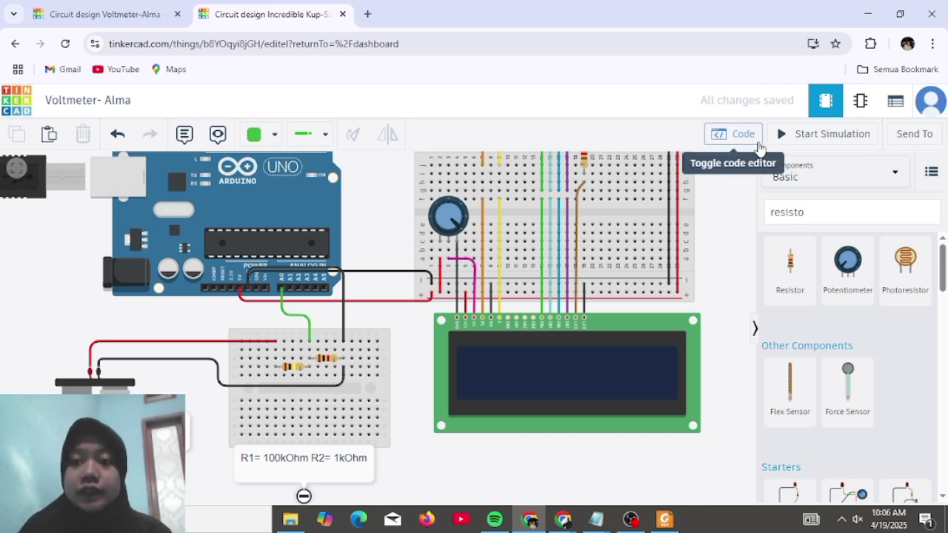
# - Switch to the Notepad file 01. Voltmeter.txt, copy its entire code, and return to the Tinkercad circuit
pyautogui.moveTo(592, 521)
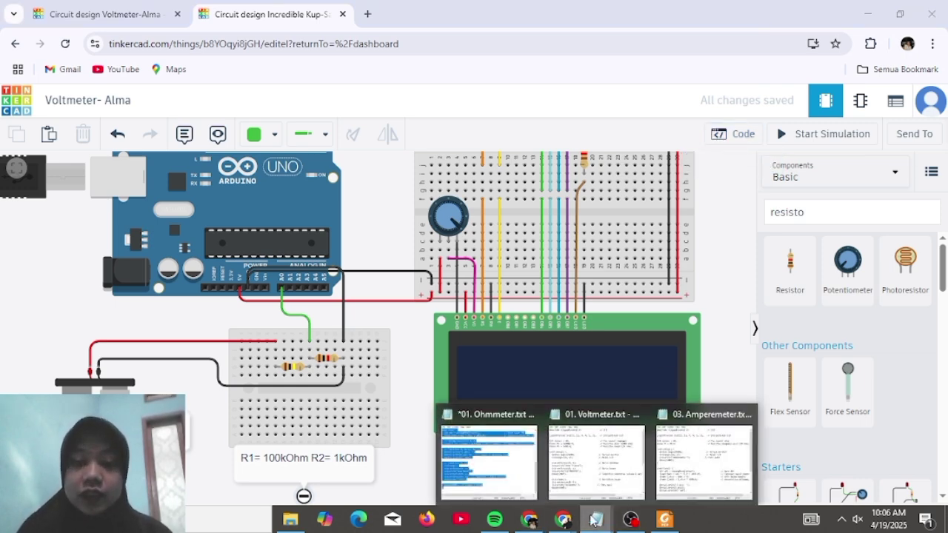
pyautogui.click(596, 456)
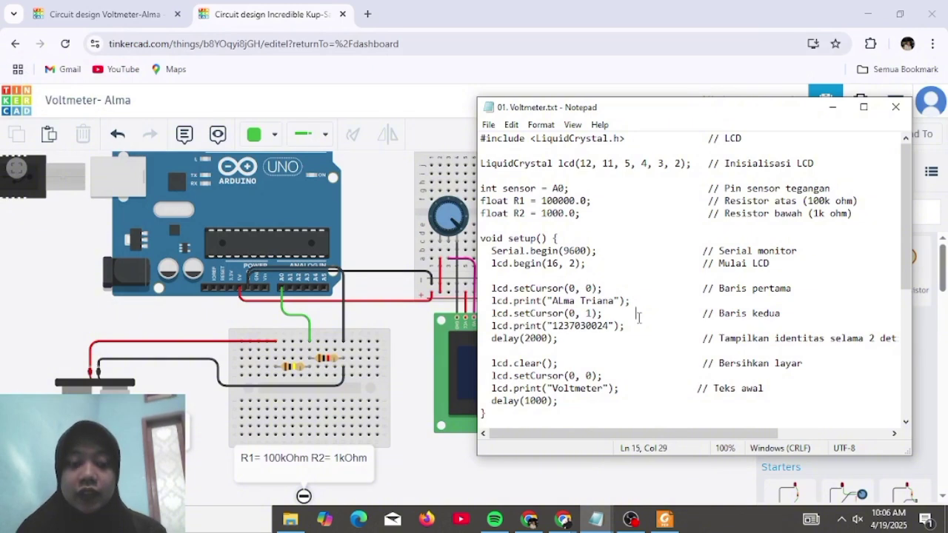
pyautogui.hotkey('ctrl', 'a')
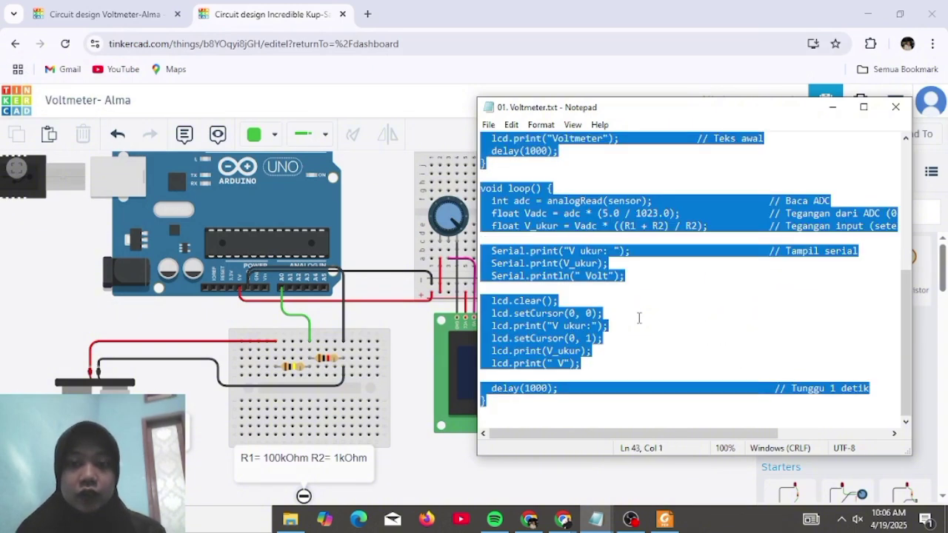
pyautogui.click(834, 111)
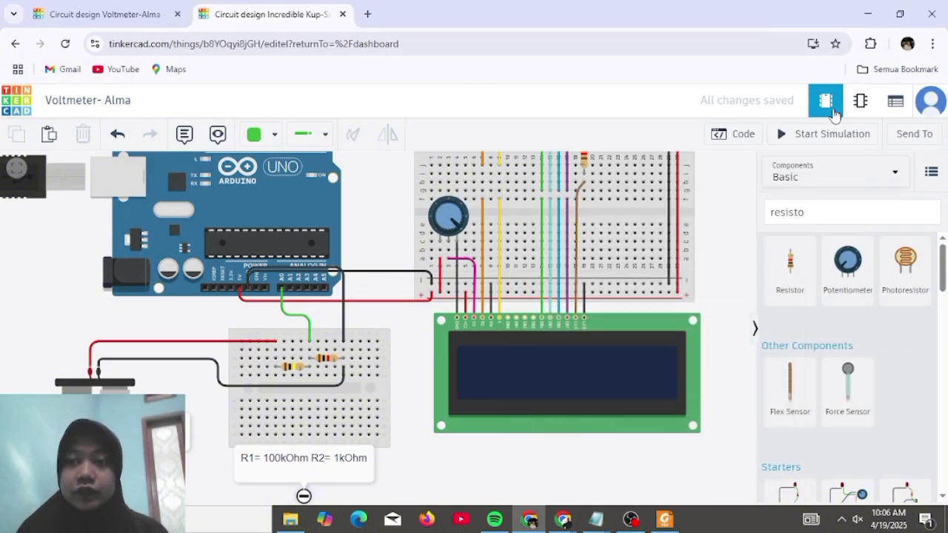
# - Show the code editor and change its edit mode from Blocks to Text, accepting the loss of the blocks
pyautogui.click(737, 134)
pyautogui.click(630, 176)
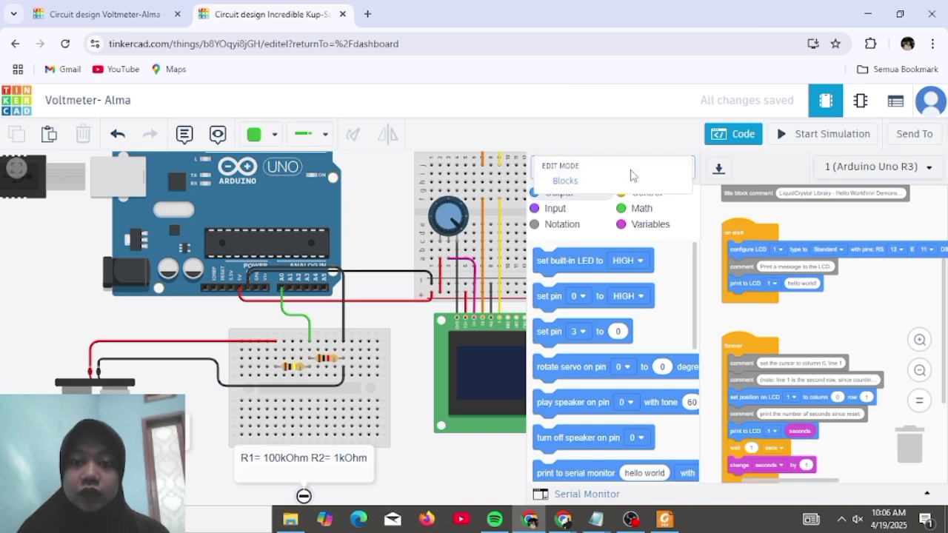
pyautogui.click(602, 222)
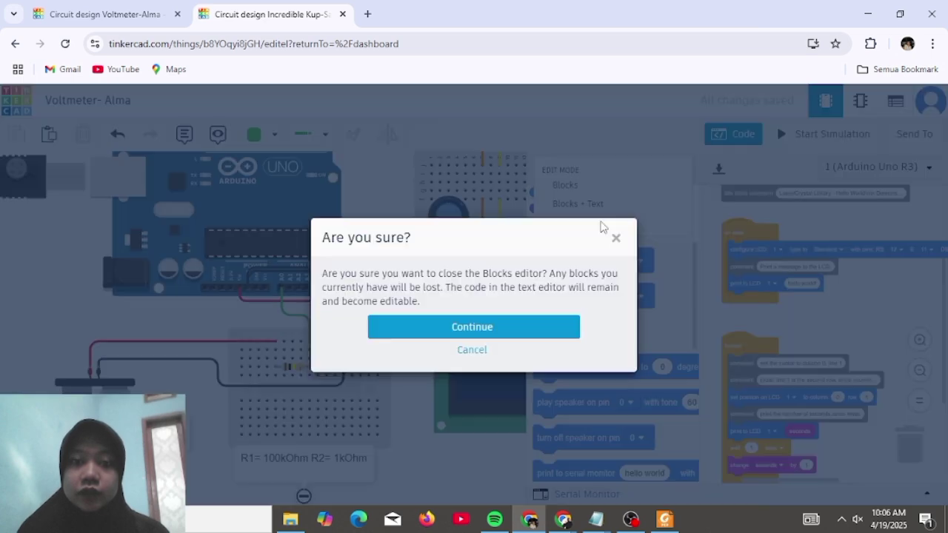
pyautogui.click(494, 332)
# - Replace the entire default sketch with the copied voltmeter code and widen the code editor to view it from the beginning
pyautogui.hotkey('ctrl', 'a')
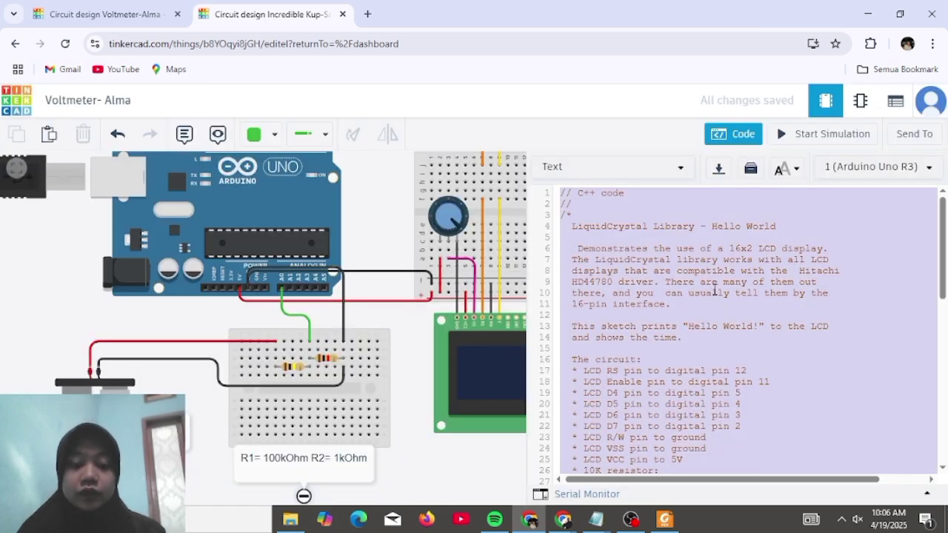
pyautogui.hotkey('ctrl', 'v')
pyautogui.scroll(5, 714, 289)
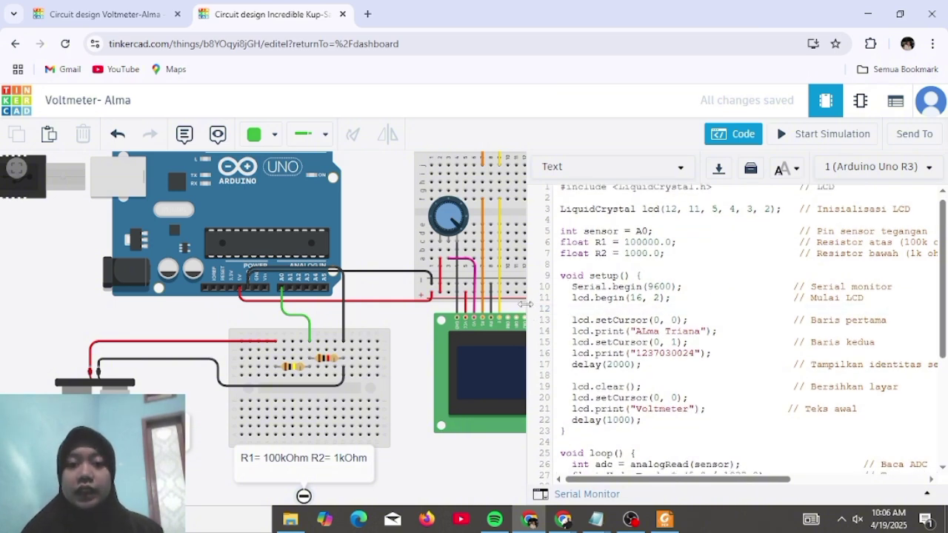
pyautogui.moveTo(525, 304); pyautogui.dragTo(453, 308)
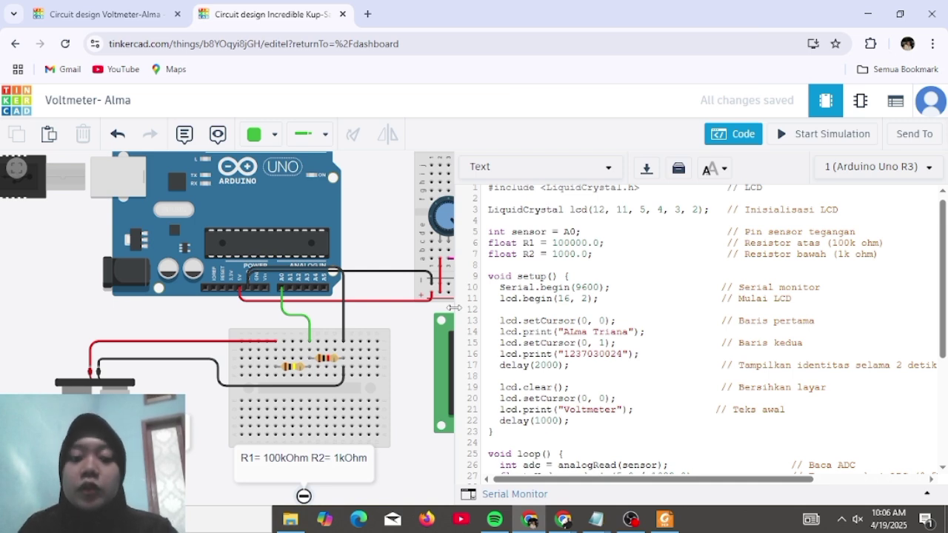
pyautogui.scroll(1, 619, 245)
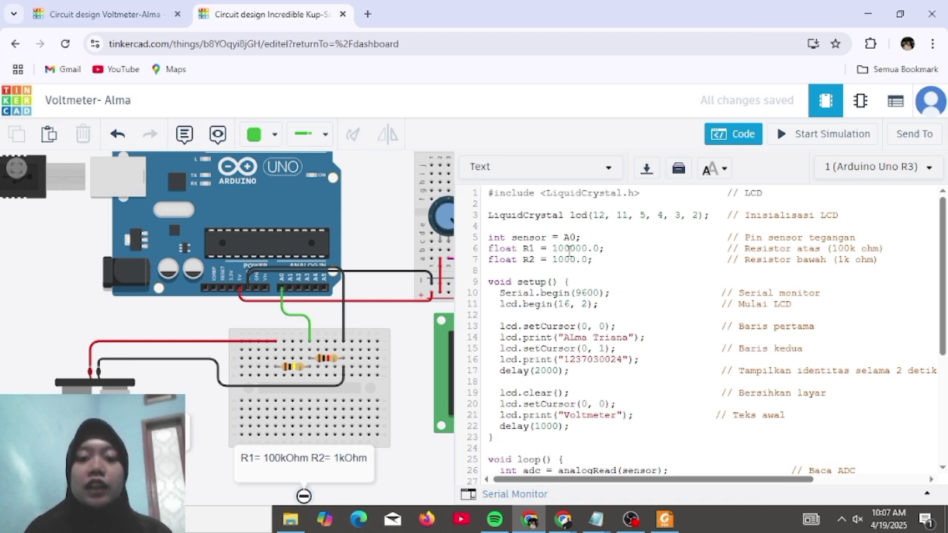
# - Read through the voltmeter sketch, from the sensor pin and R1/R2 declarations through setup to the end of the loop function
pyautogui.click(493, 303)
pyautogui.click(445, 324)
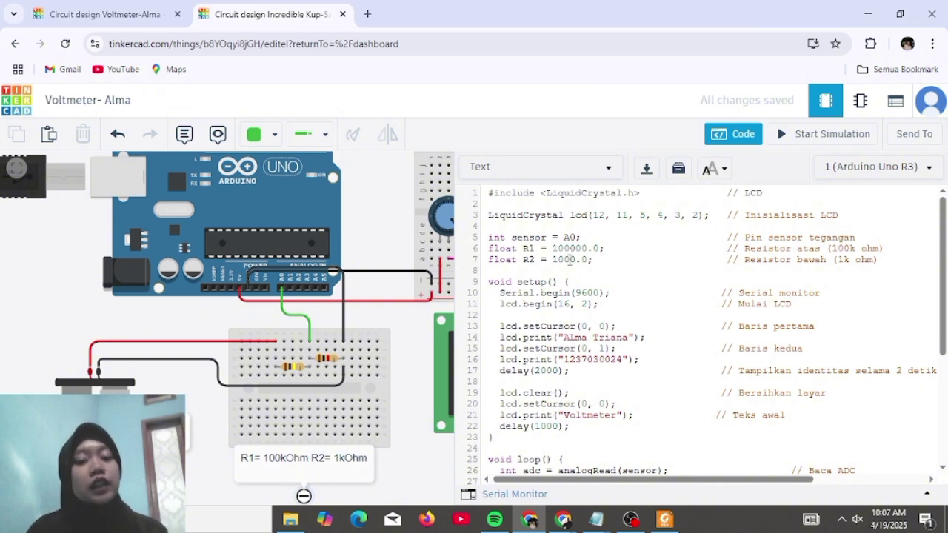
pyautogui.scroll(-3, 624, 263)
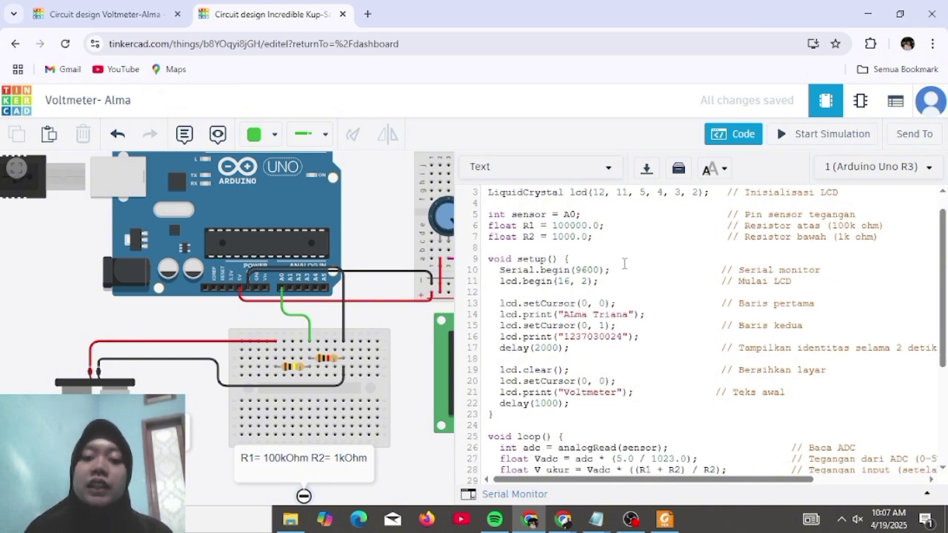
pyautogui.scroll(-2, 624, 264)
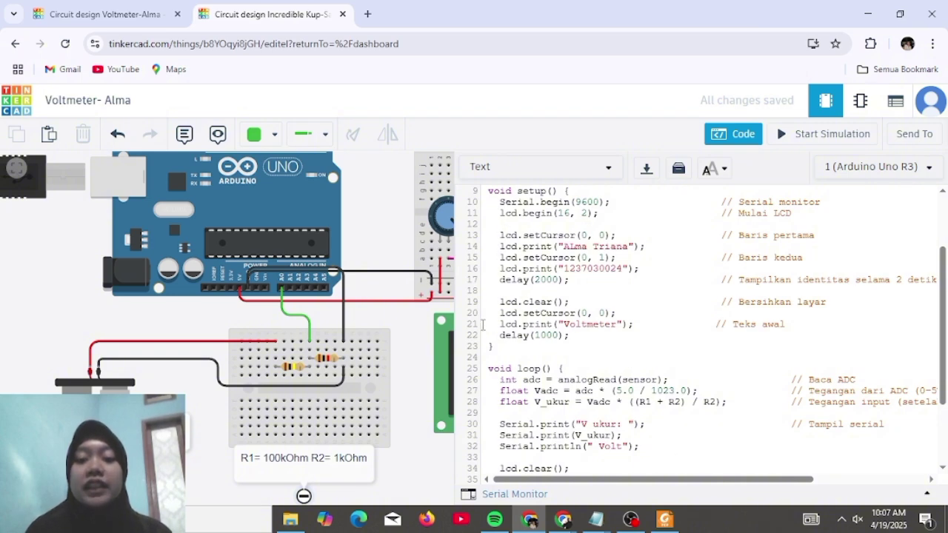
pyautogui.scroll(-3, 620, 270)
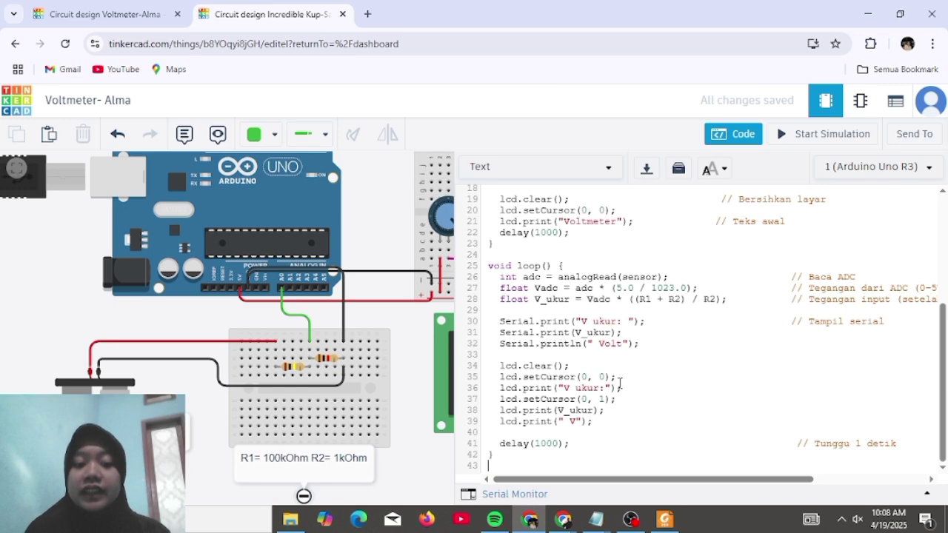
pyautogui.scroll(1, 620, 383)
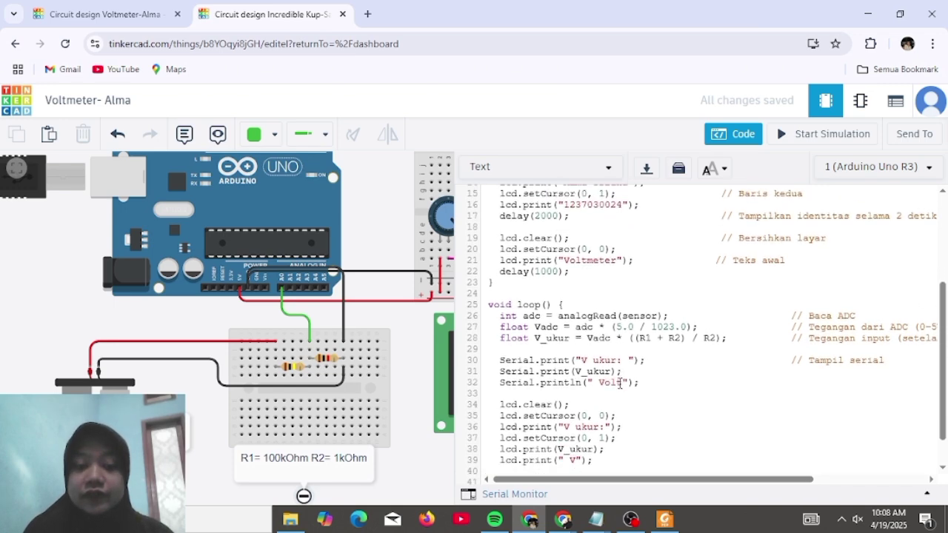
pyautogui.scroll(-1, 620, 382)
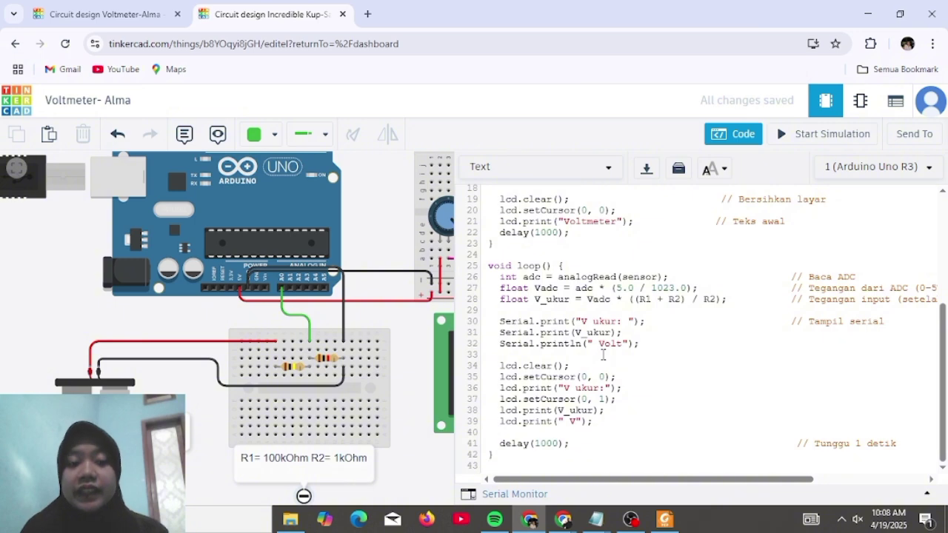
pyautogui.scroll(5, 603, 356)
pyautogui.scroll(-5, 603, 356)
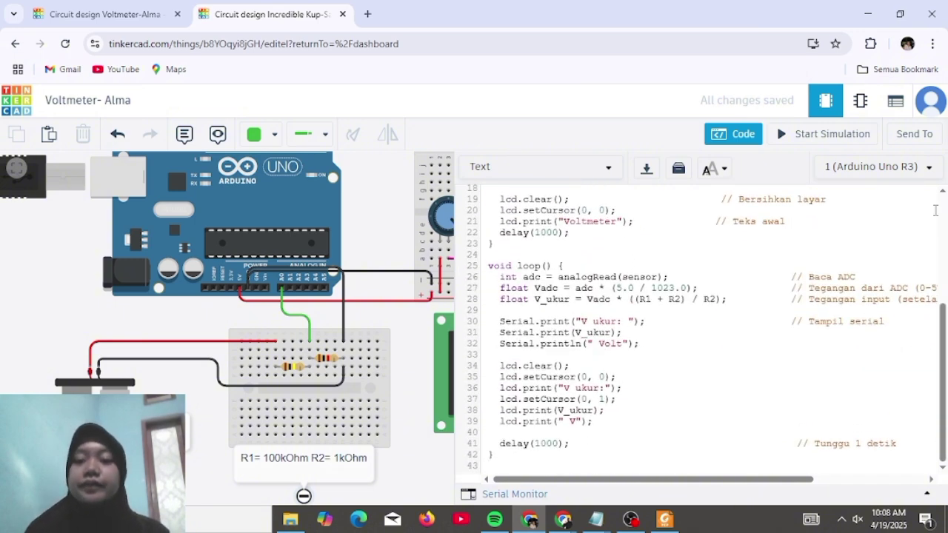
# - Hide the code editor and start the simulation to run the voltmeter on the LCD
pyautogui.click(751, 138)
pyautogui.click(822, 148)
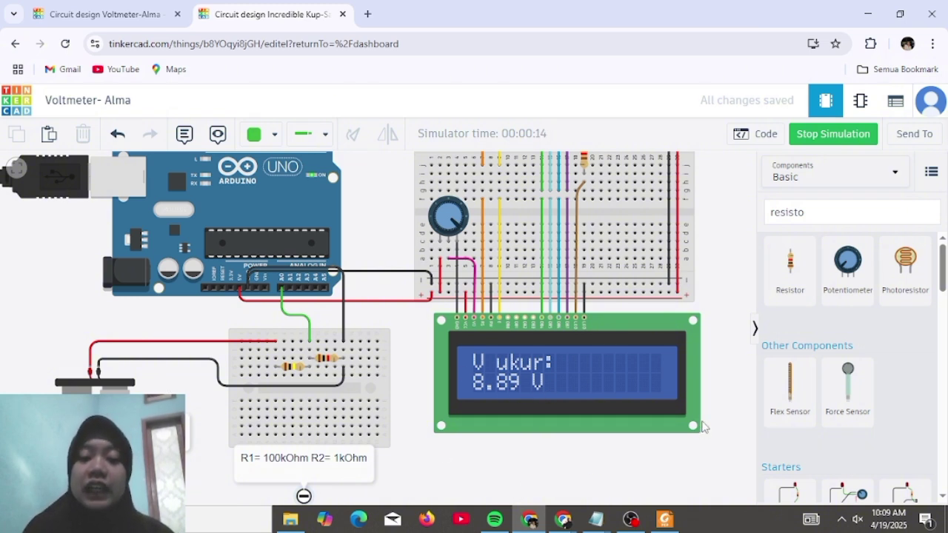
pyautogui.click(593, 395)
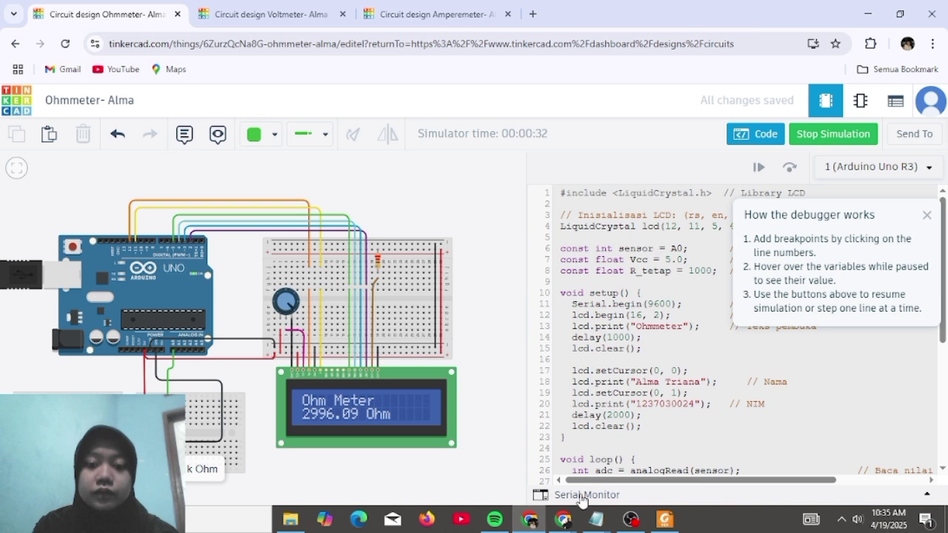
# - Open the Serial Monitor for the running Ohmmeter simulation
pyautogui.click(578, 505)
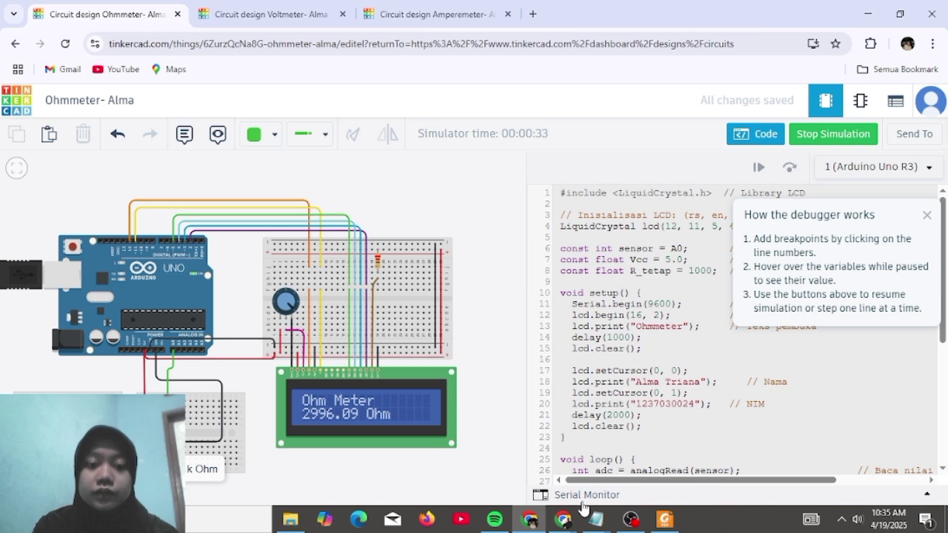